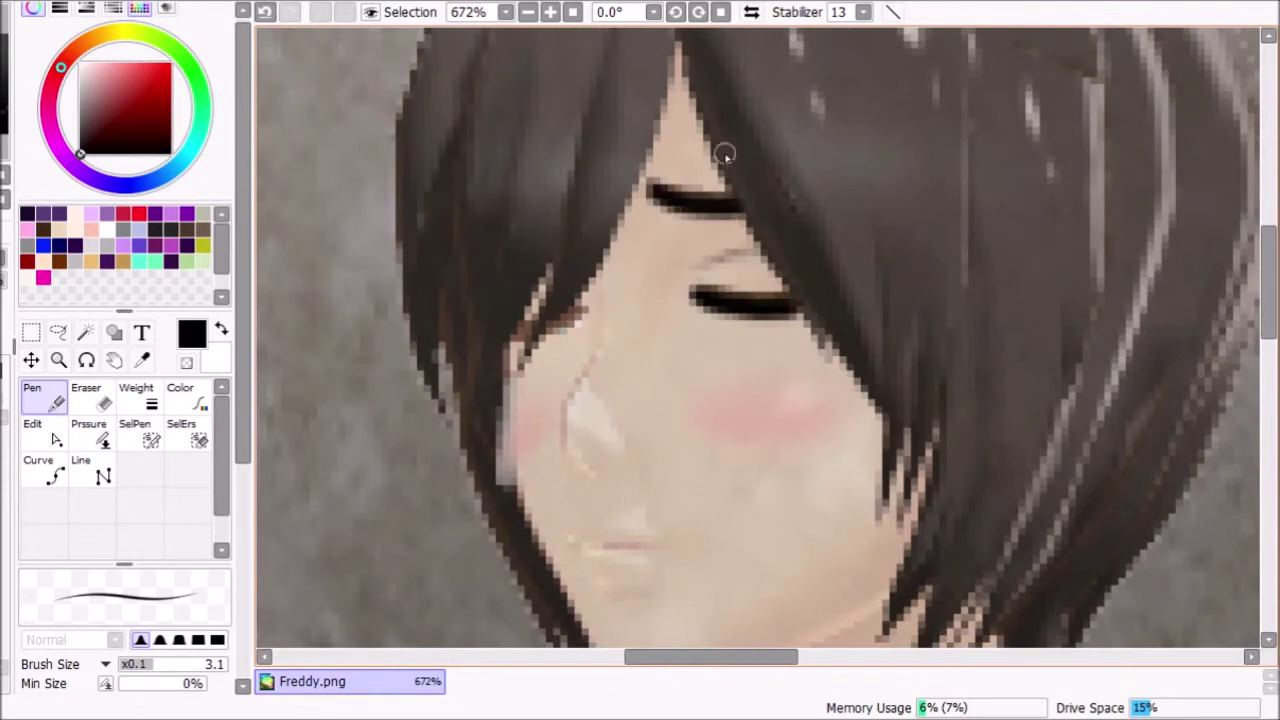
Trace the fringe edges framing the face and the pointed hair strands beside the cheek in black with the Pen
mouse_move(879, 255)
mouse_down()
mouse_move(884, 456)
mouse_move(955, 392)
mouse_move(962, 356)
mouse_up()
scroll(919, 394, down, 5)
scroll(968, 457, up, 4)
key(ctrl+z)
mouse_move(790, 205)
mouse_down()
mouse_move(789, 309)
mouse_move(814, 371)
mouse_move(856, 308)
mouse_up()
mouse_move(829, 404)
mouse_down()
mouse_move(858, 440)
mouse_move(810, 562)
mouse_move(896, 465)
mouse_move(887, 539)
mouse_move(860, 558)
mouse_move(960, 398)
mouse_up()
mouse_move(614, 36)
mouse_down()
mouse_move(600, 105)
mouse_move(482, 305)
mouse_move(542, 105)
mouse_up()
Trace the face contour and jaw, the nose and the small mouth
mouse_move(495, 225)
mouse_down()
mouse_move(471, 349)
mouse_move(497, 446)
mouse_move(551, 549)
mouse_move(593, 592)
mouse_move(798, 498)
mouse_up()
mouse_move(556, 266)
mouse_down()
mouse_move(534, 325)
mouse_move(535, 405)
mouse_up()
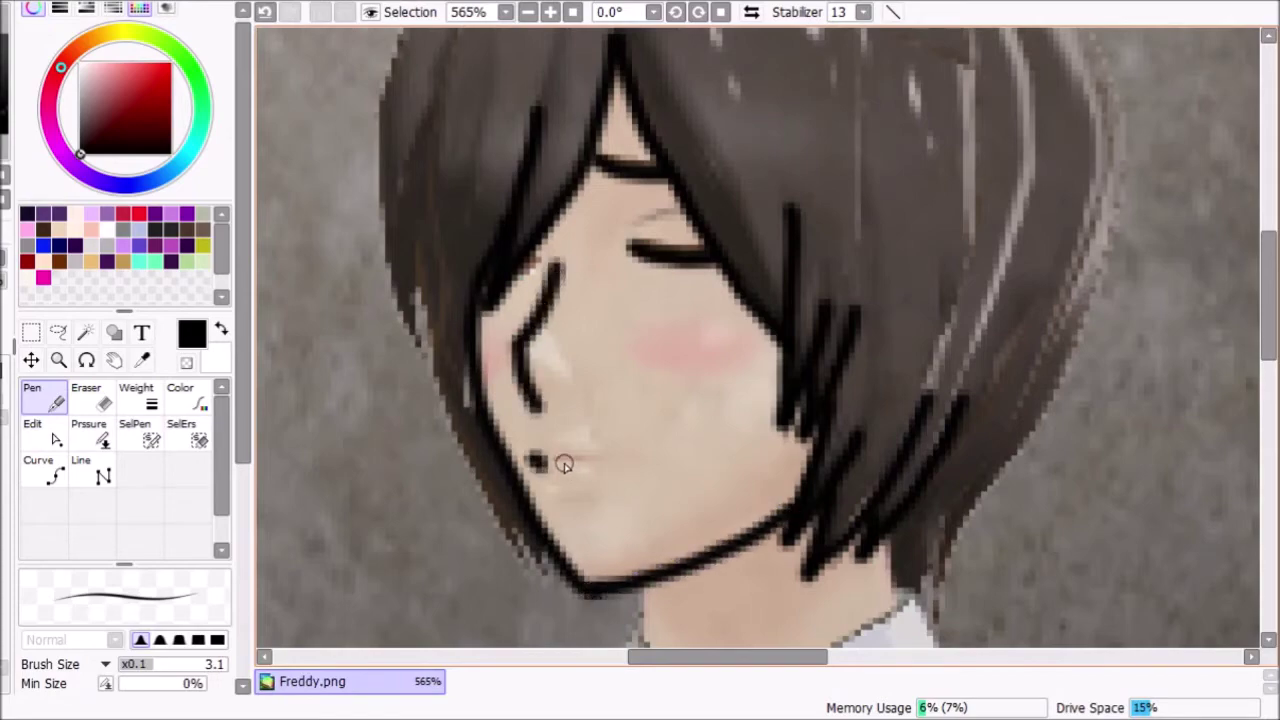
drag(552, 464, 628, 468)
scroll(700, 300, down, 2)
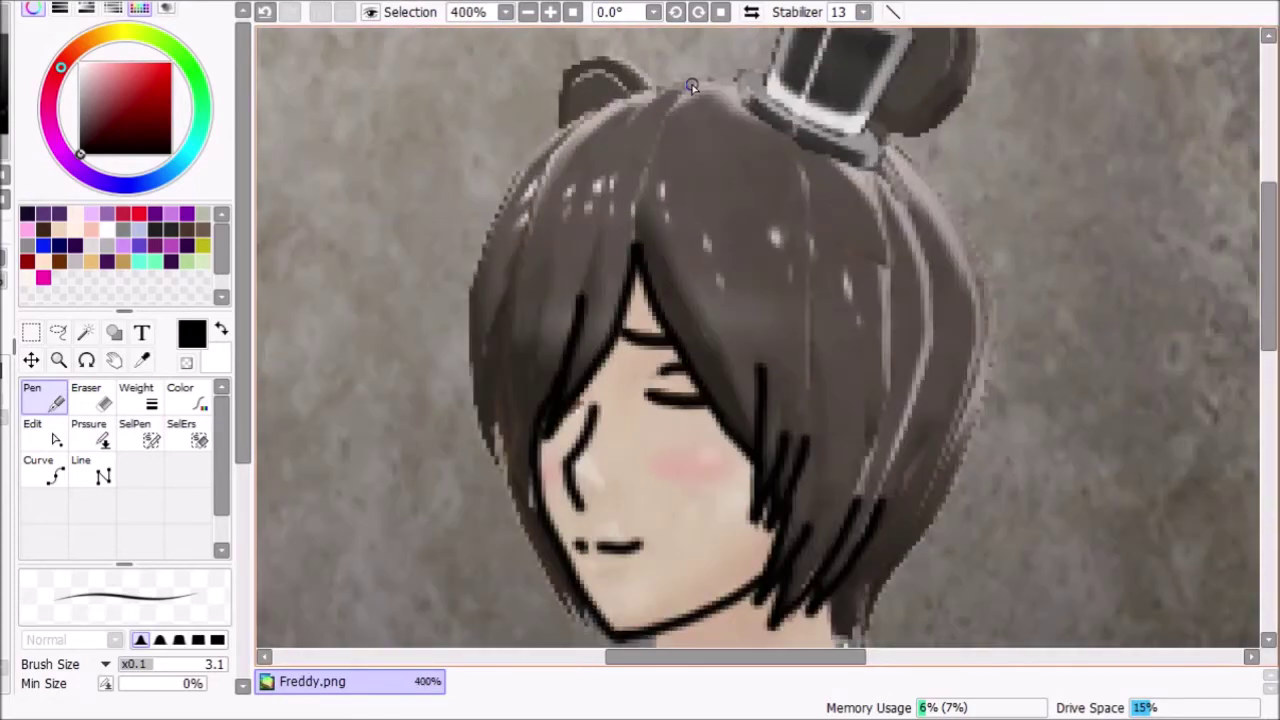
Trace the hair's outer edge on the right side down to its tips, and the neck line beneath
scroll(488, 56, down, 1)
drag(350, 498, 366, 274)
click(92, 397)
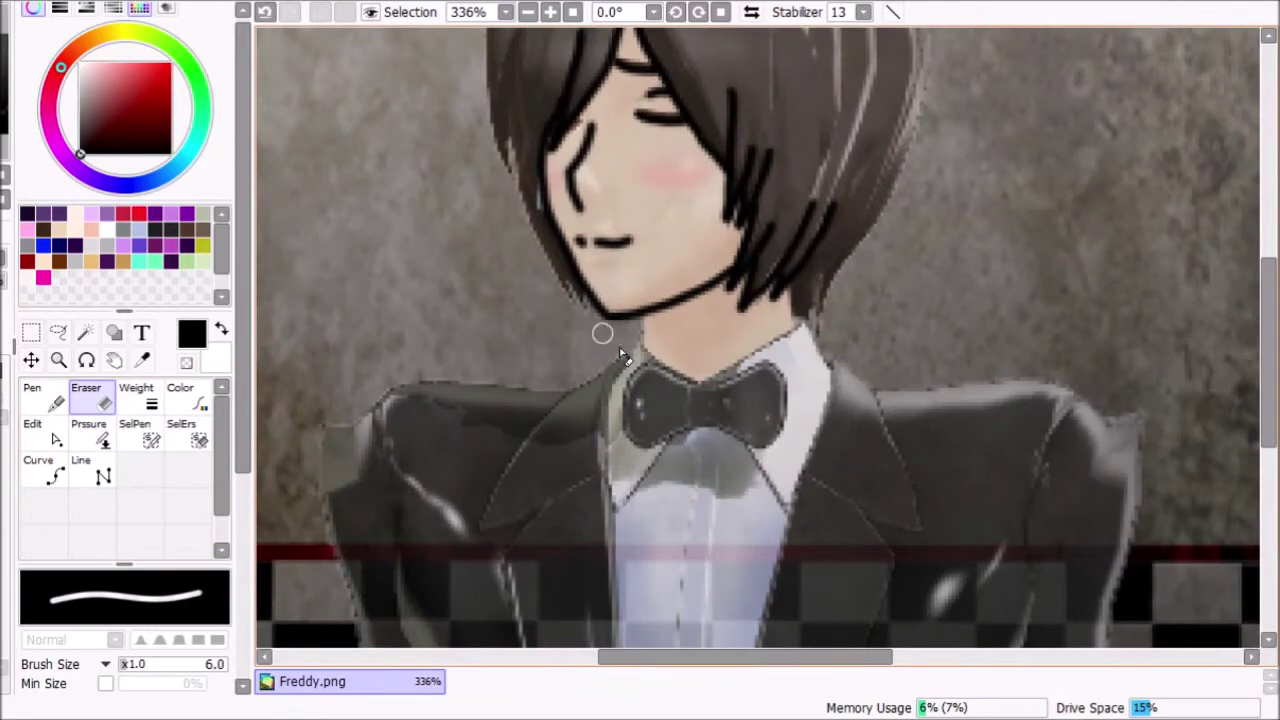
key(n)
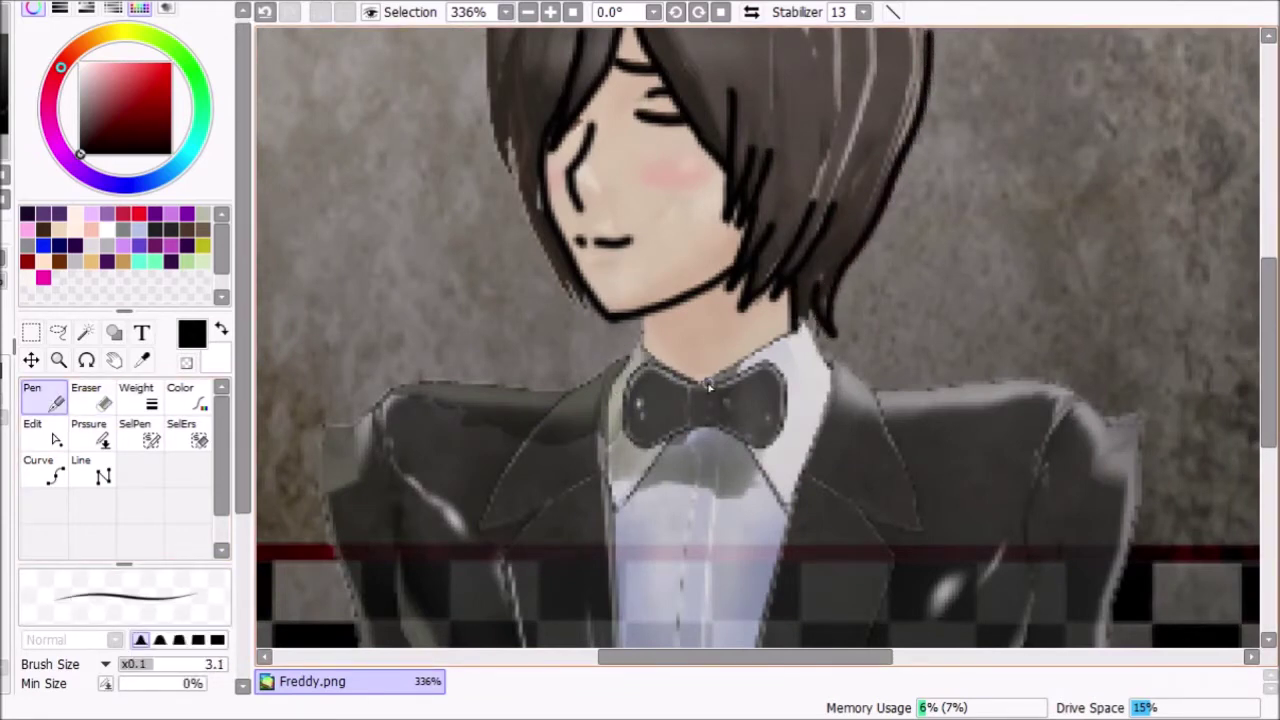
Trace the neck and both sides of the white shirt collar, redoing misplaced strokes
key(ctrl+z)
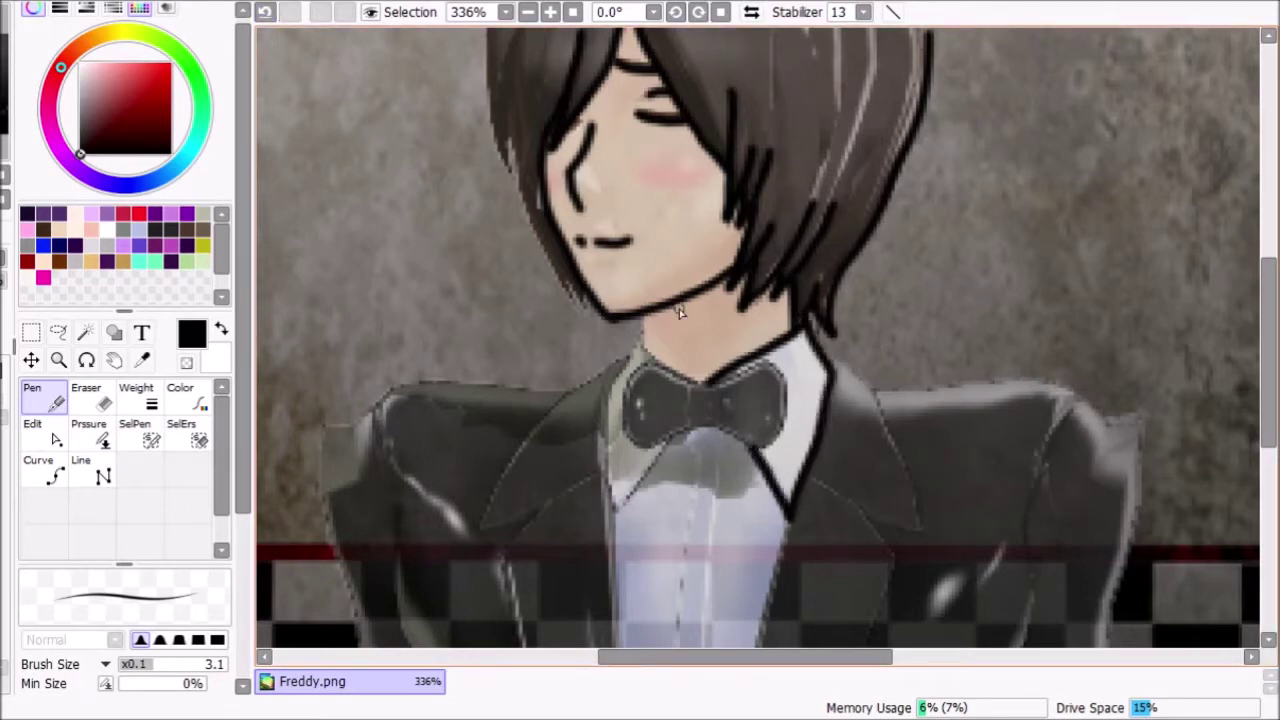
key(ctrl+z)
key(ctrl+z)
key(ctrl+z)
mouse_move(649, 345)
mouse_down()
mouse_move(647, 334)
mouse_move(604, 494)
mouse_move(685, 437)
mouse_up()
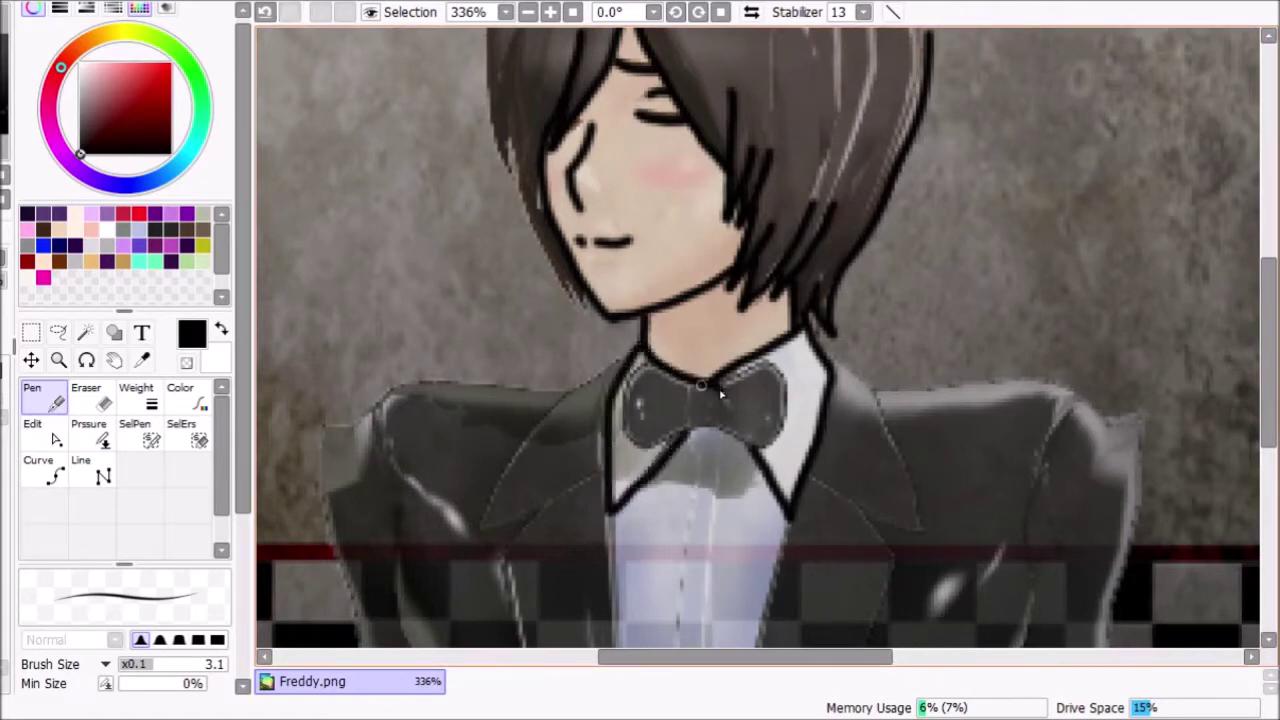
Trace the bow tie with its centre knot and both loops
drag(731, 397, 785, 428)
key(ctrl+z)
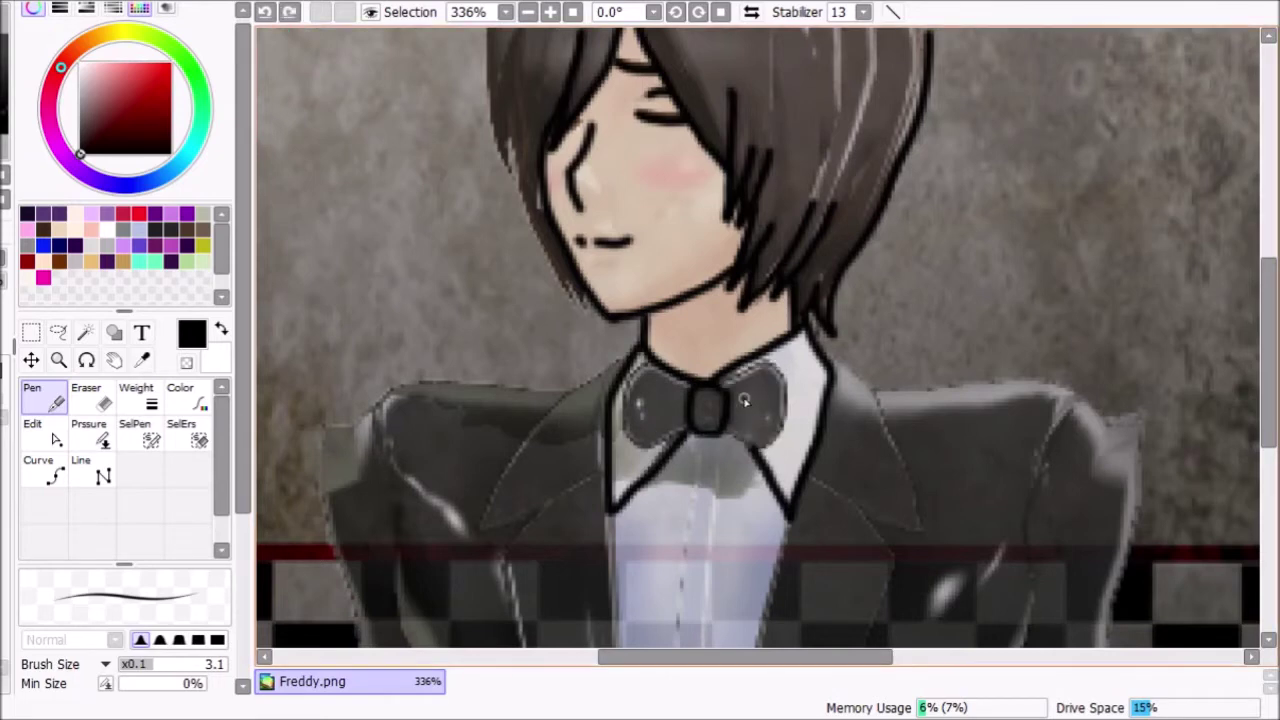
drag(690, 389, 686, 428)
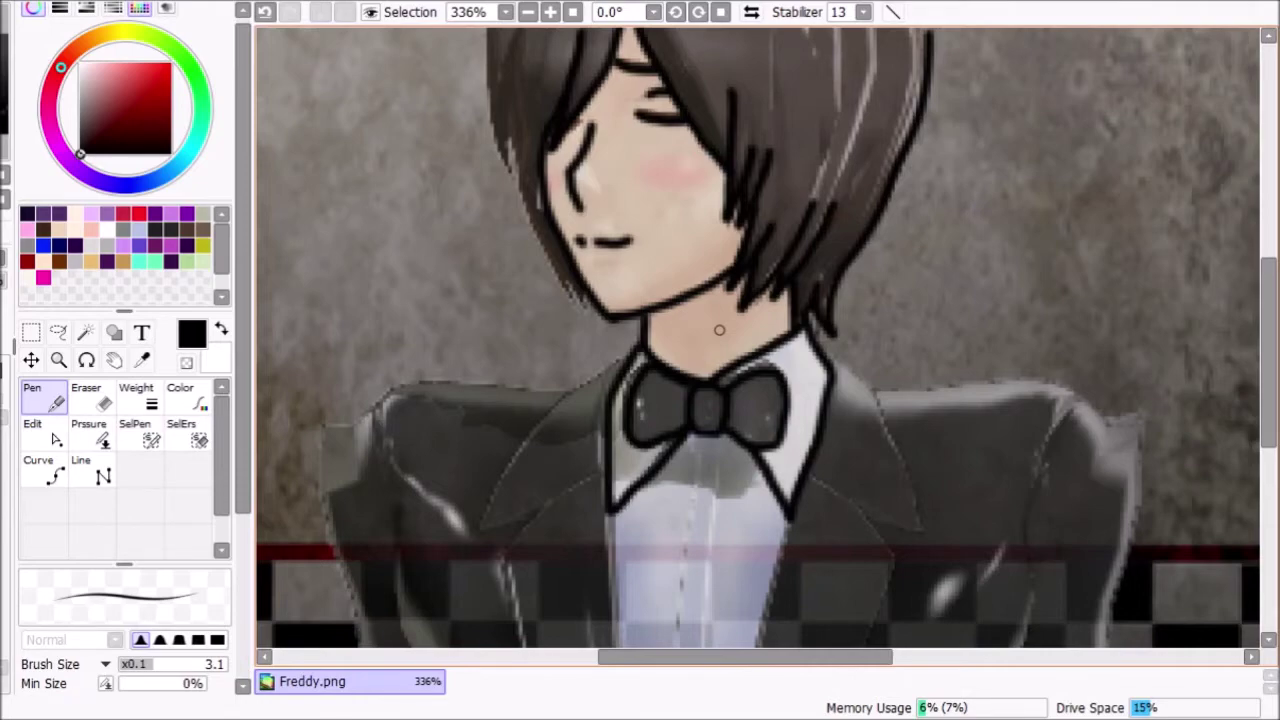
Outline the right side of the head's hair from below the hat downward
scroll(720, 330, down, 4)
scroll(816, 115, up, 6)
mouse_move(716, 118)
mouse_down()
mouse_move(791, 205)
mouse_move(765, 172)
mouse_move(846, 331)
mouse_up()
key(ctrl+z)
scroll(592, 205, up, 1)
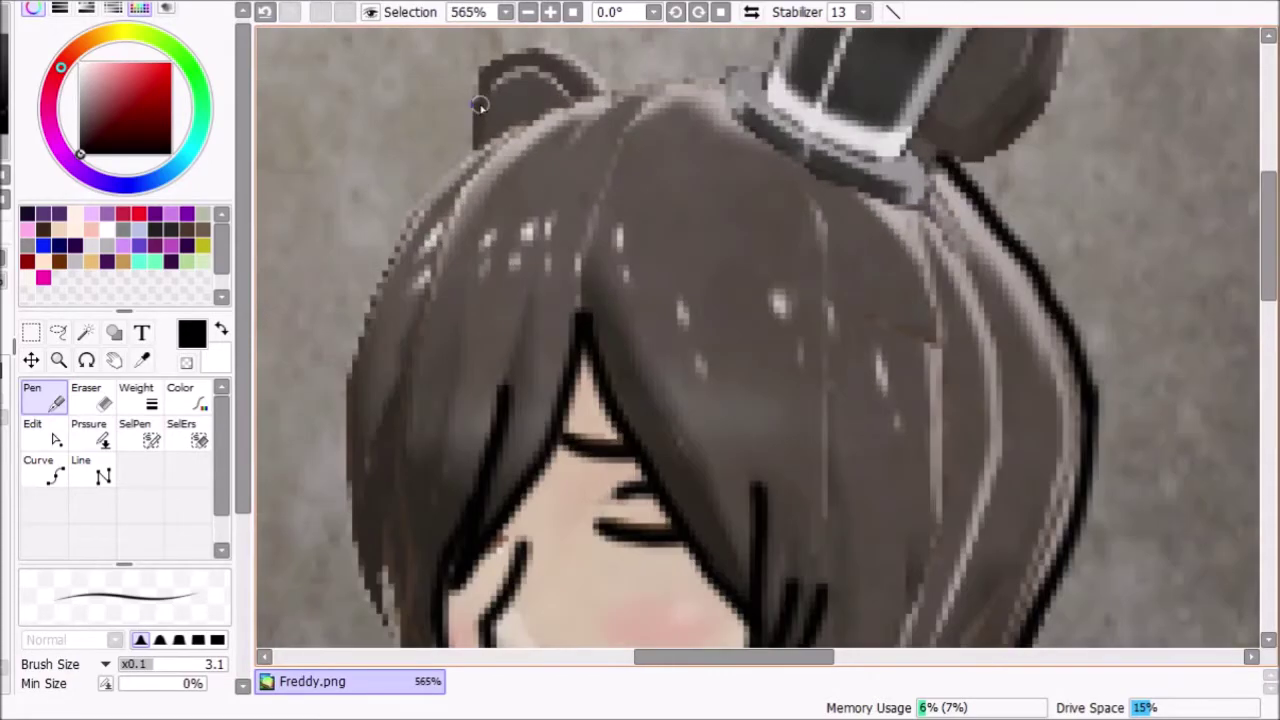
Outline the left side of the hair from the crown to the pointed lock beside the chin
mouse_move(722, 83)
mouse_down()
mouse_move(535, 118)
mouse_move(421, 202)
mouse_move(365, 299)
mouse_move(344, 405)
mouse_move(354, 541)
mouse_move(390, 640)
mouse_up()
drag(410, 440, 372, 575)
scroll(525, 251, down, 7)
scroll(509, 389, up, 7)
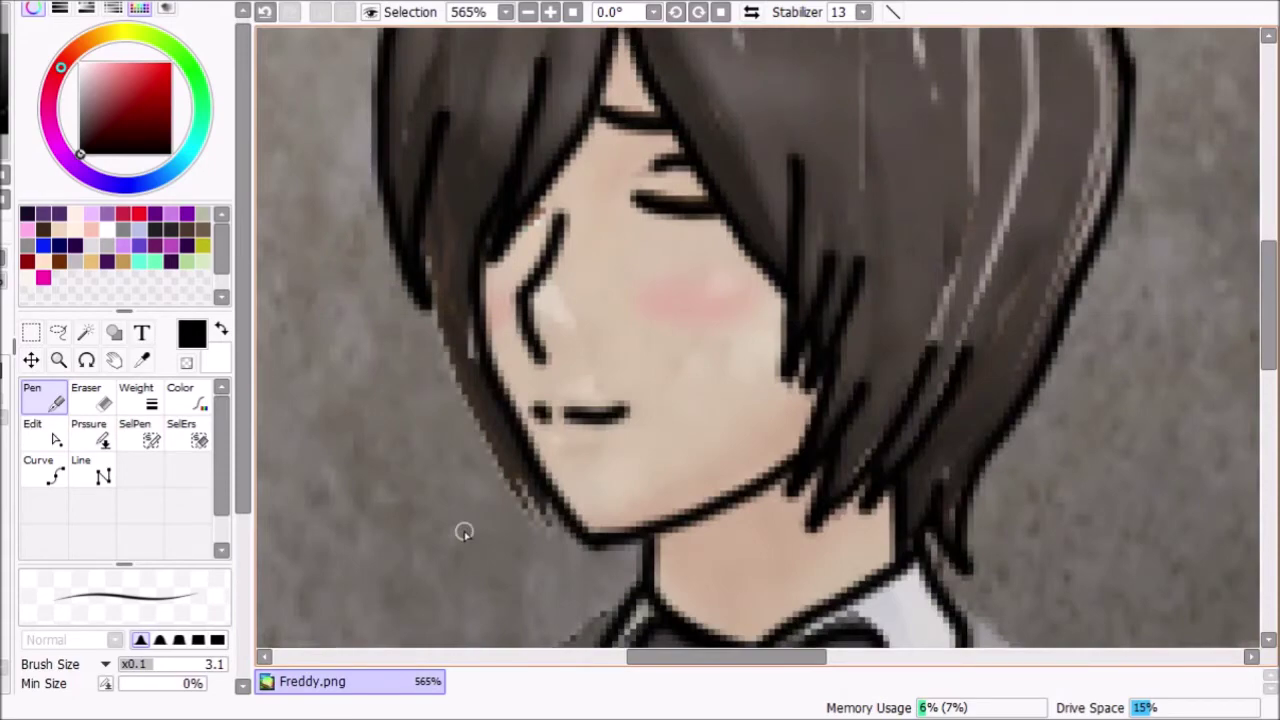
mouse_move(423, 271)
mouse_down()
mouse_move(470, 419)
mouse_move(520, 511)
mouse_move(580, 548)
mouse_up()
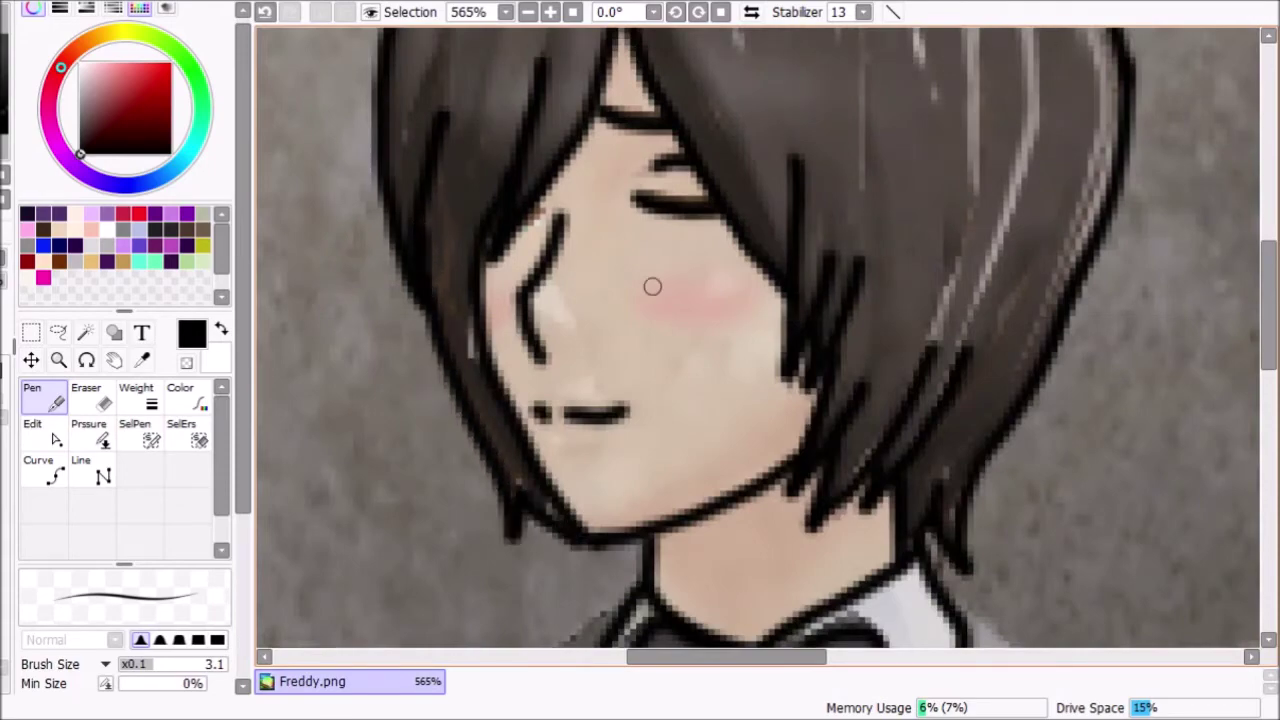
Trace the outer and inner curves of the bear ear on the left side of the head
scroll(651, 286, down, 6)
scroll(708, 153, up, 7)
mouse_move(645, 205)
mouse_down()
mouse_move(604, 157)
mouse_move(499, 171)
mouse_move(508, 255)
mouse_up()
mouse_move(598, 208)
mouse_down()
mouse_move(509, 200)
mouse_move(510, 255)
mouse_up()
Trace the small top hat with its band and brim, and the bear ear behind it
scroll(758, 211, down, 5)
scroll(900, 184, up, 6)
scroll(957, 329, down, 1)
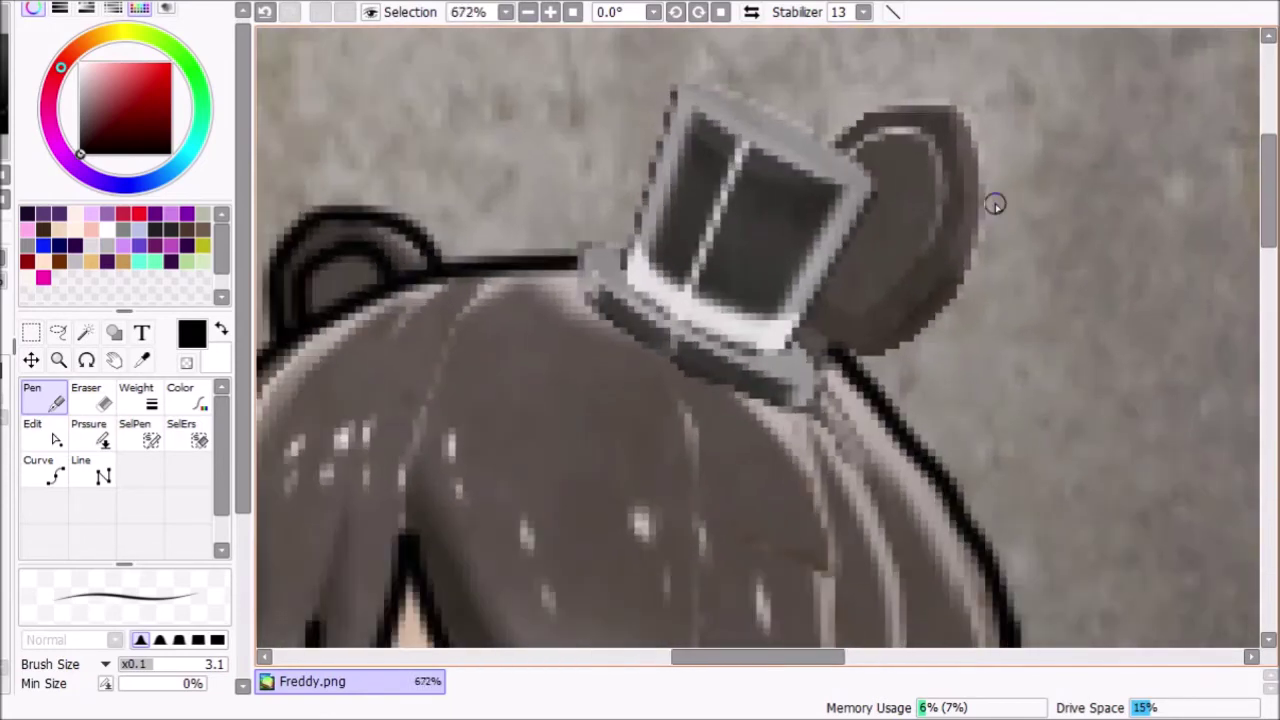
mouse_move(791, 347)
mouse_down()
mouse_move(680, 323)
mouse_move(625, 251)
mouse_move(585, 264)
mouse_move(653, 350)
mouse_move(750, 405)
mouse_move(813, 375)
mouse_move(815, 345)
mouse_up()
mouse_move(630, 255)
mouse_down()
mouse_move(653, 148)
mouse_move(695, 80)
mouse_move(771, 105)
mouse_move(859, 165)
mouse_move(845, 252)
mouse_move(798, 345)
mouse_up()
mouse_move(636, 220)
mouse_down()
mouse_move(691, 281)
mouse_move(805, 312)
mouse_up()
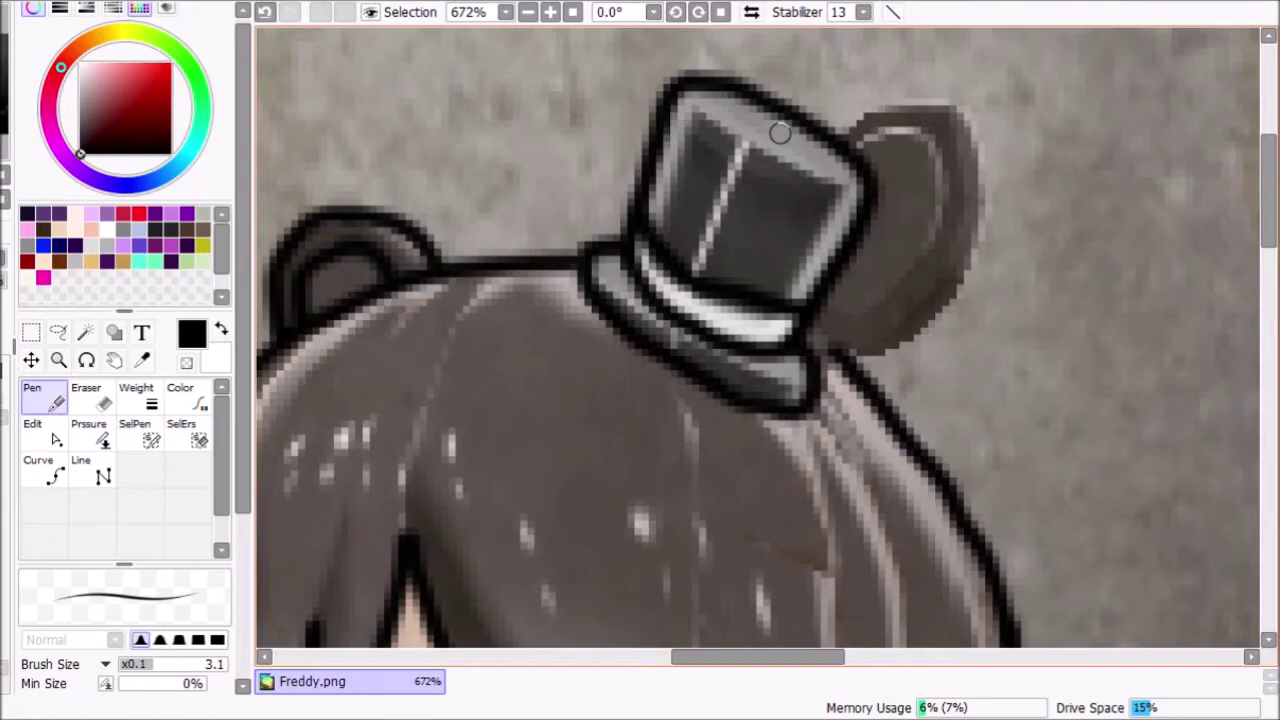
drag(1018, 98, 964, 116)
mouse_move(758, 345)
mouse_down()
mouse_move(808, 374)
mouse_move(898, 310)
mouse_move(935, 205)
mouse_move(898, 125)
mouse_move(787, 146)
mouse_move(815, 165)
mouse_move(875, 155)
mouse_move(853, 290)
mouse_move(778, 330)
mouse_up()
Trace both edges of the shirt front from the collar down to the point where the jacket closes
scroll(812, 360, down, 4)
scroll(646, 511, up, 2)
mouse_move(621, 188)
mouse_down()
mouse_move(621, 300)
mouse_move(659, 530)
mouse_up()
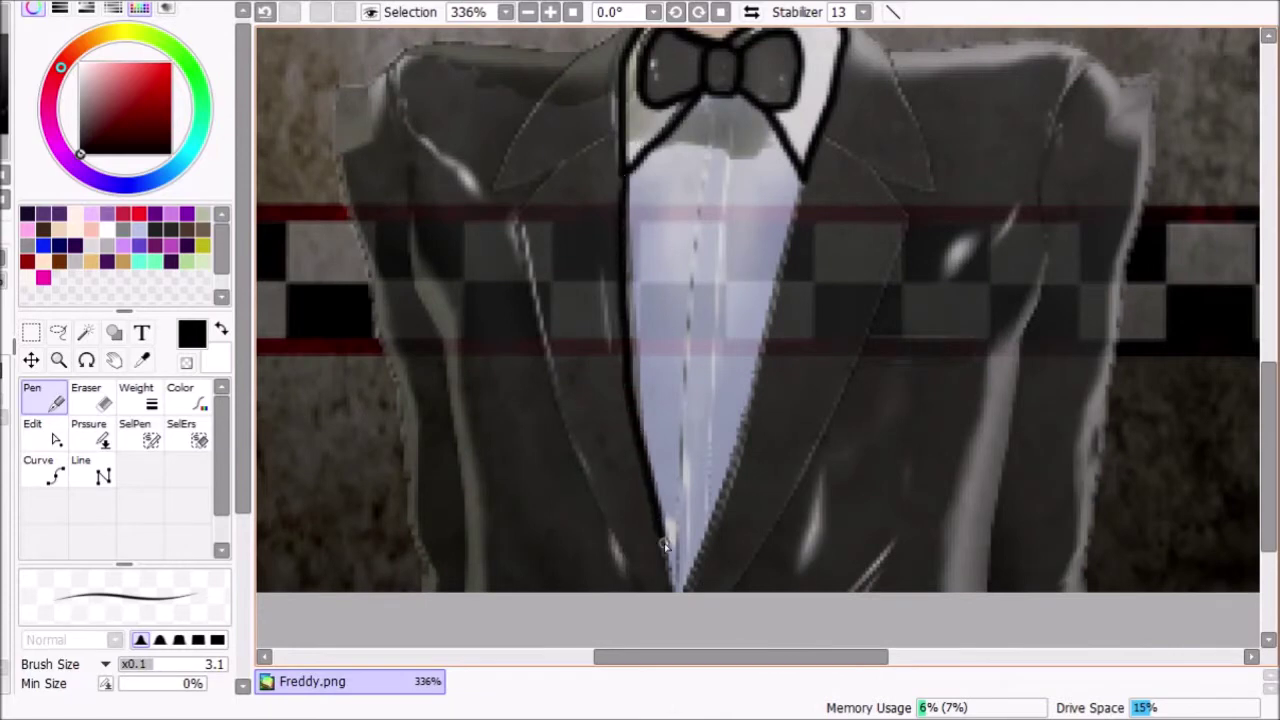
drag(802, 180, 767, 289)
key(ctrl+z)
mouse_move(803, 178)
mouse_down()
mouse_move(748, 412)
mouse_move(678, 588)
mouse_up()
Trace the jacket's left lapel down to the bottom edge of the image, redoing misplaced strokes
scroll(661, 162, down, 1)
scroll(610, 120, up, 1)
mouse_move(675, 91)
mouse_down()
mouse_move(703, 139)
mouse_move(626, 266)
mouse_move(727, 230)
mouse_up()
click(265, 12)
mouse_move(785, 84)
mouse_down()
mouse_move(717, 115)
mouse_move(656, 189)
mouse_move(664, 249)
mouse_move(742, 212)
mouse_move(650, 350)
mouse_move(715, 563)
mouse_up()
key(ctrl+z)
scroll(715, 418, down, 1)
drag(790, 522, 669, 391)
scroll(668, 391, up, 3)
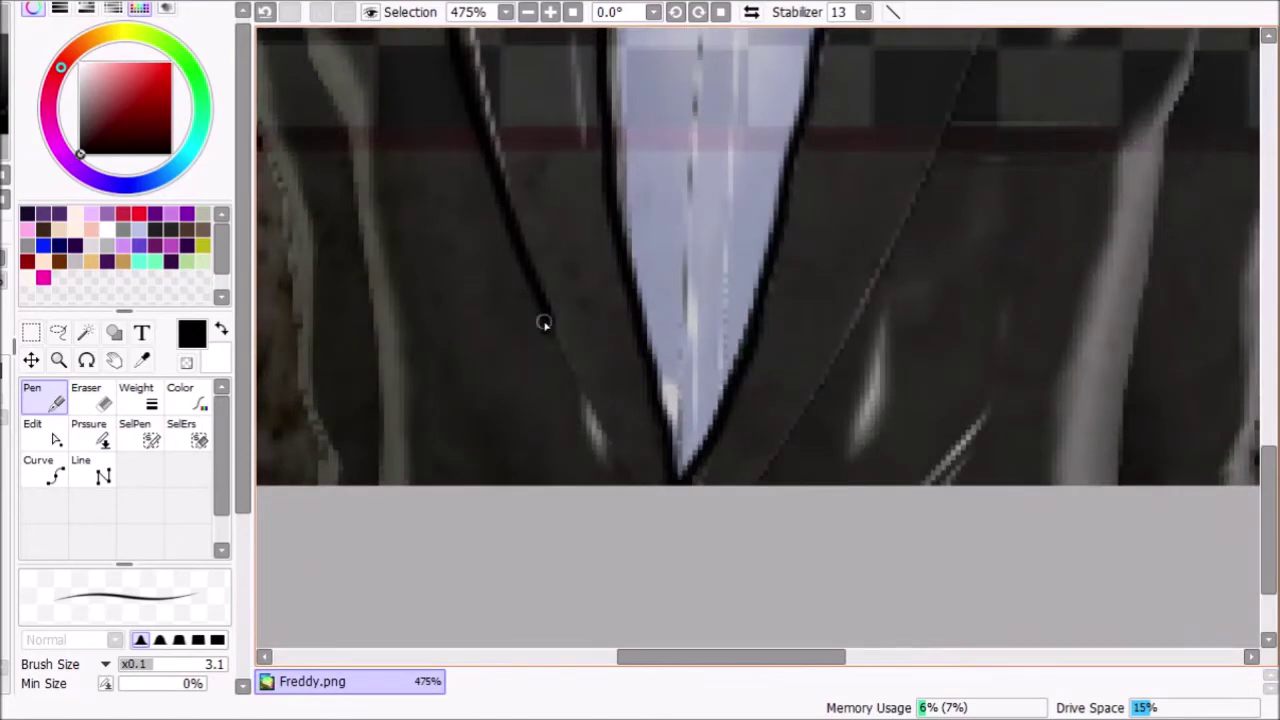
drag(549, 331, 643, 506)
key(ctrl)
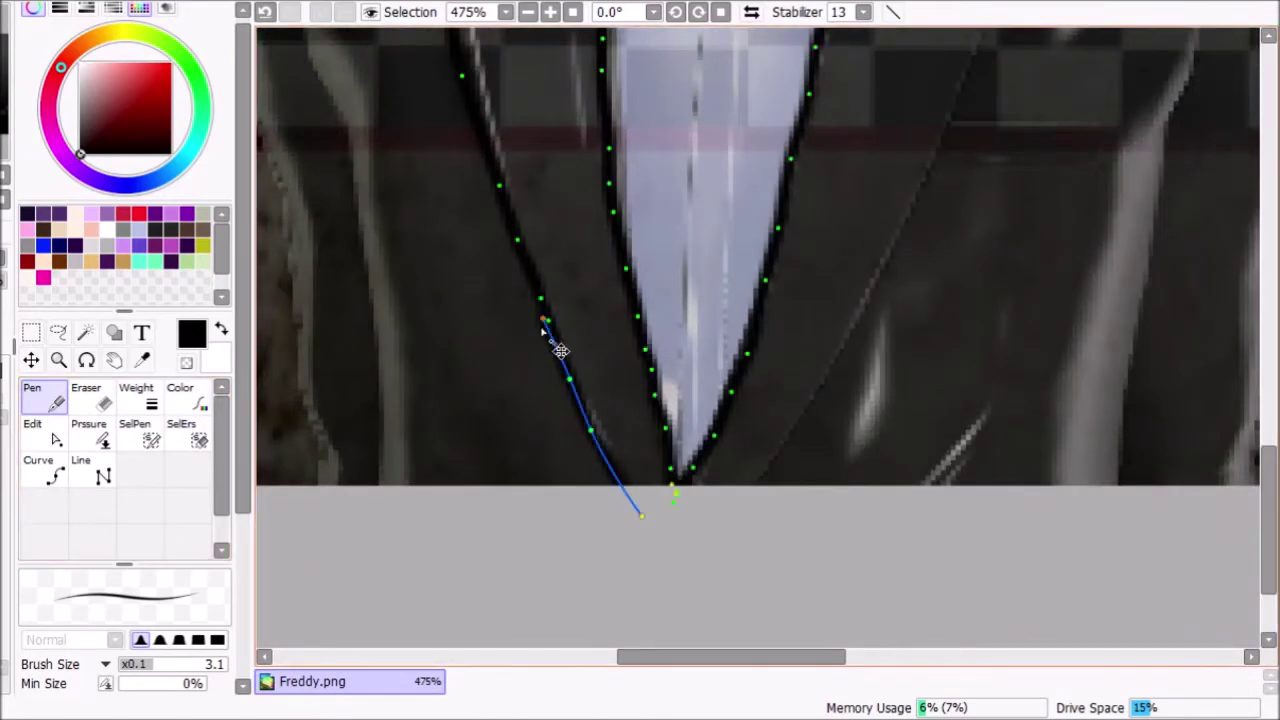
Trace the jacket's right lapel, shoulder and sleeve, including the inner sleeve line
scroll(738, 330, down, 9)
scroll(895, 248, up, 6)
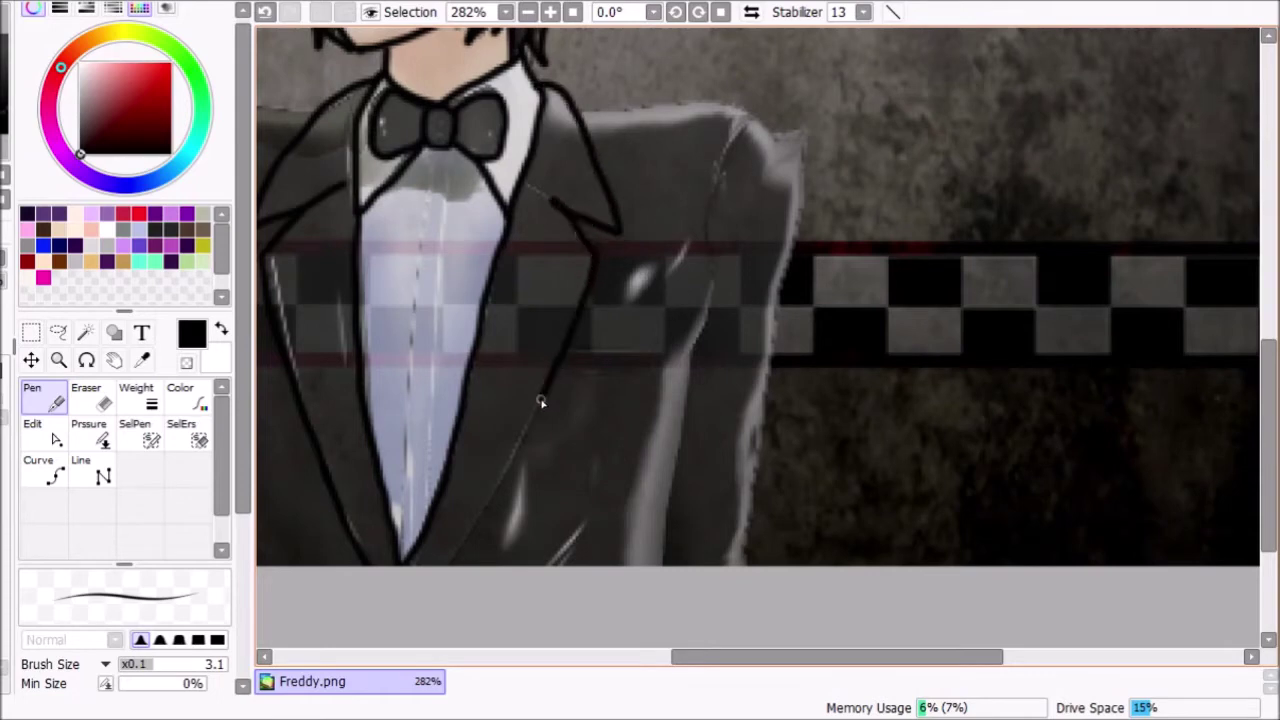
mouse_move(645, 108)
mouse_down()
mouse_move(734, 103)
mouse_move(778, 163)
mouse_move(774, 378)
mouse_up()
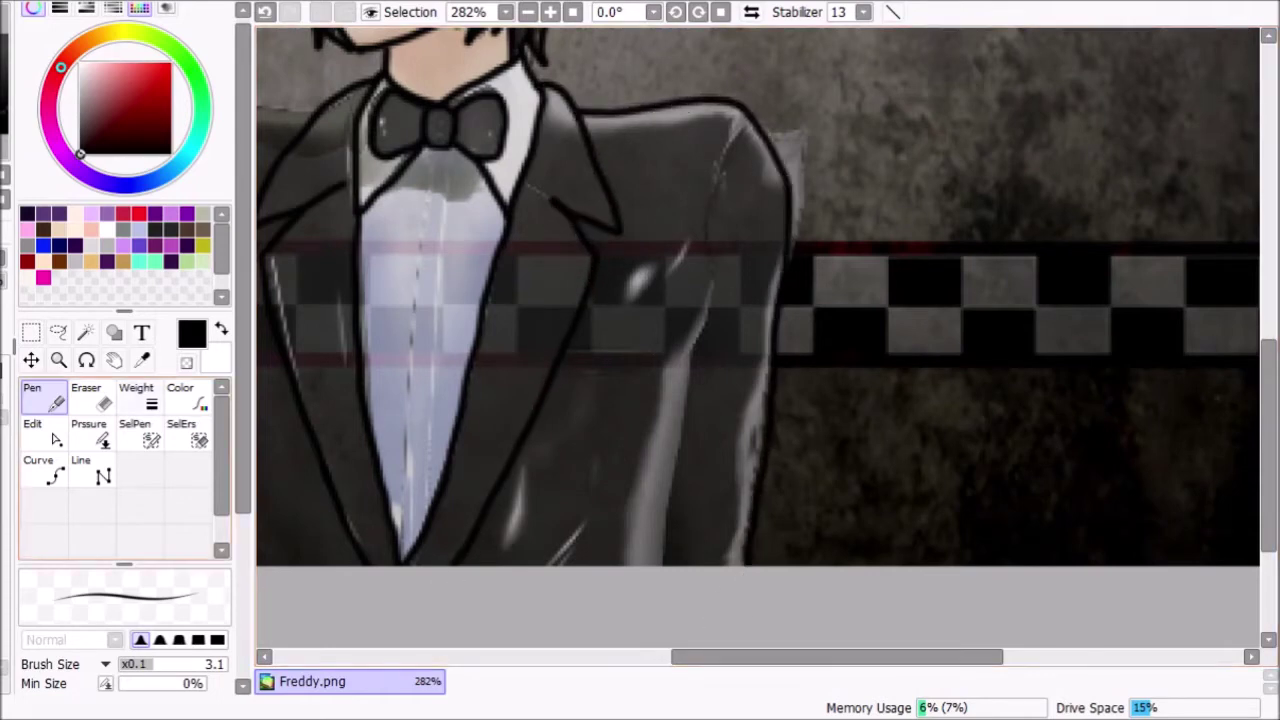
key(ctrl+z)
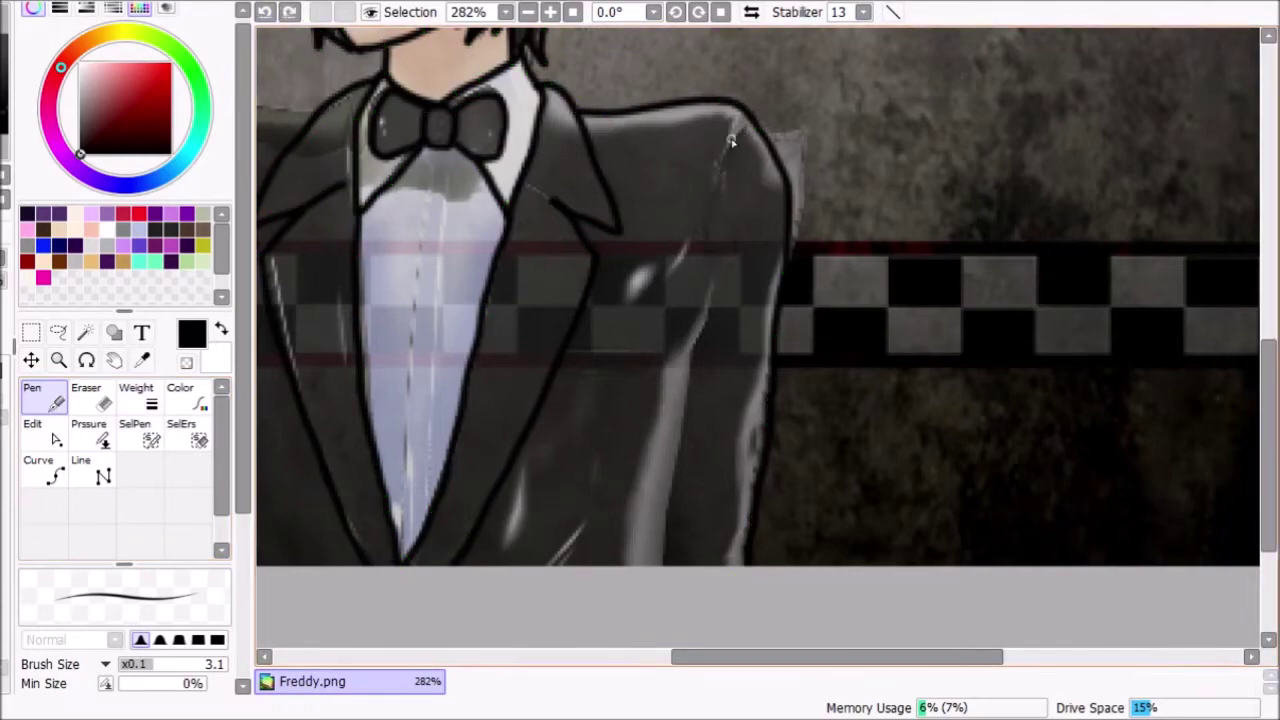
drag(709, 258, 677, 474)
Trace the jacket's left shoulder and sleeve with its inner sleeve line
scroll(640, 480, down, 2)
drag(292, 276, 560, 285)
scroll(577, 272, up, 1)
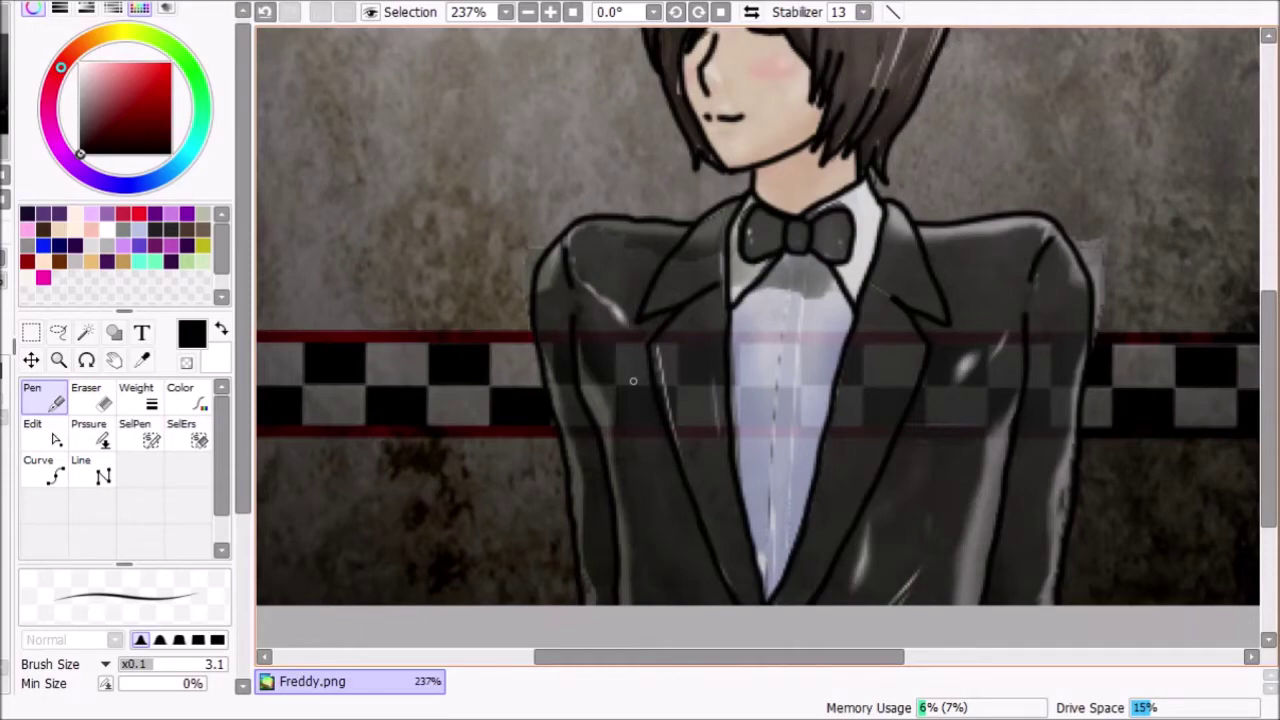
scroll(633, 381, down, 4)
scroll(932, 97, up, 2)
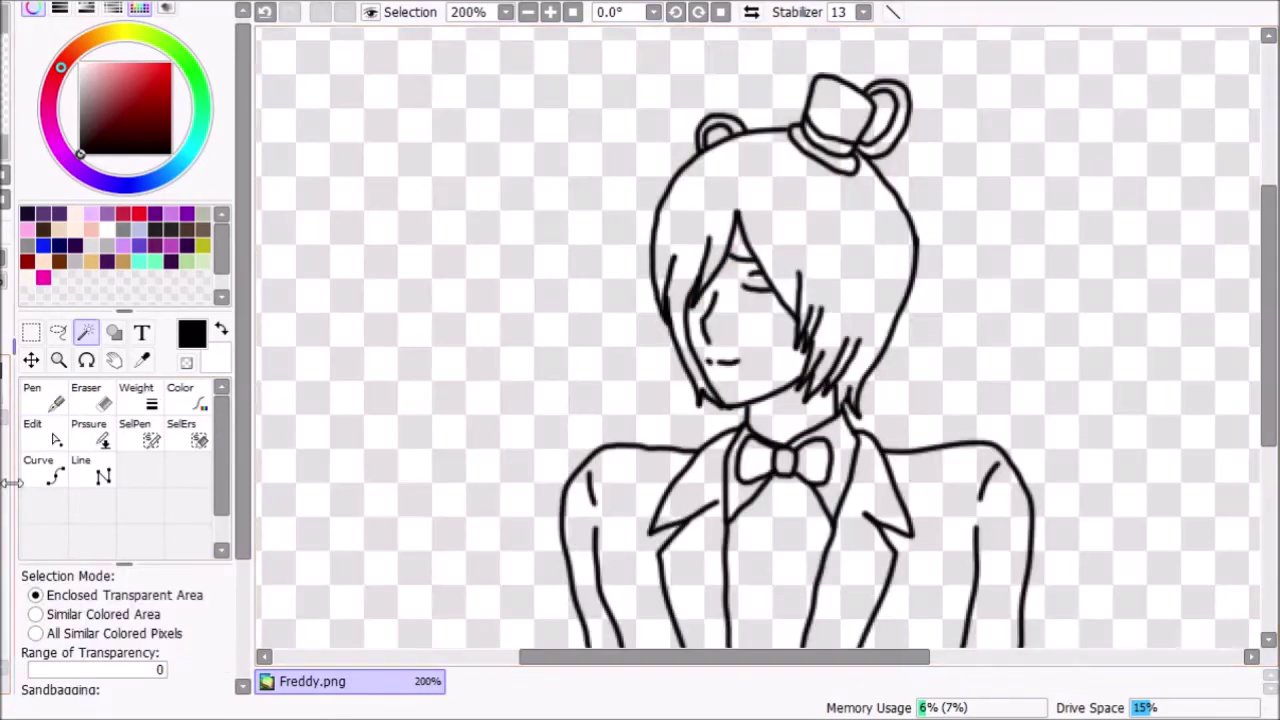
Select the hair area with the Magic Wand, including the small gaps between the strands beside the cheek
click(871, 249)
scroll(858, 367, up, 8)
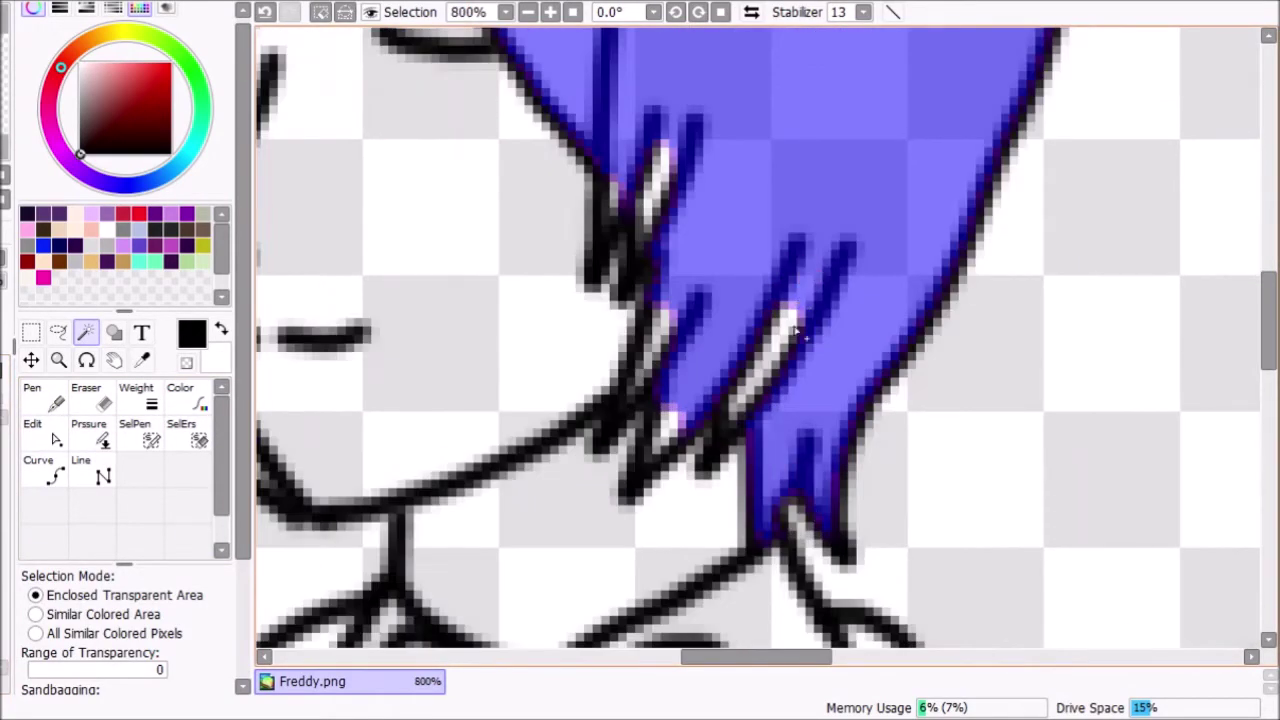
click(788, 332)
click(669, 424)
click(657, 335)
click(658, 178)
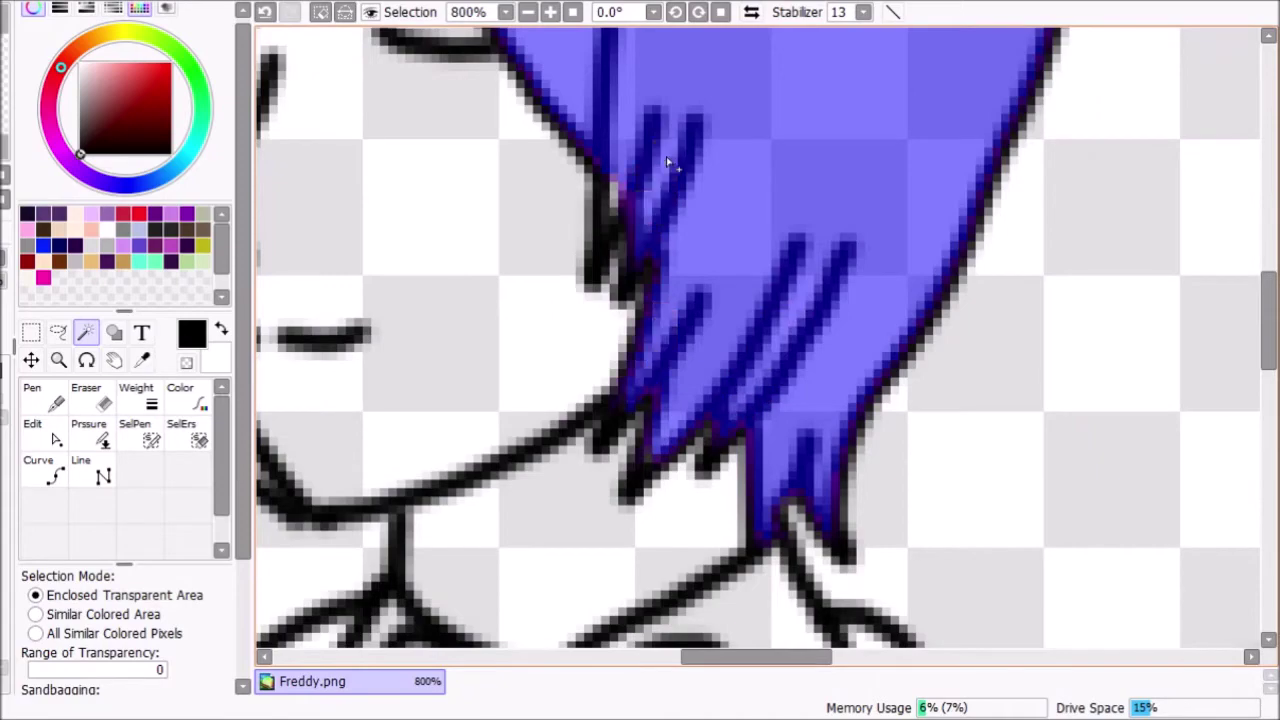
Add the remaining small gaps in the left hair locks to the selection and check the hair edges
scroll(797, 262, down, 7)
scroll(614, 219, up, 10)
click(700, 211)
click(740, 131)
scroll(738, 134, down, 8)
scroll(718, 151, up, 9)
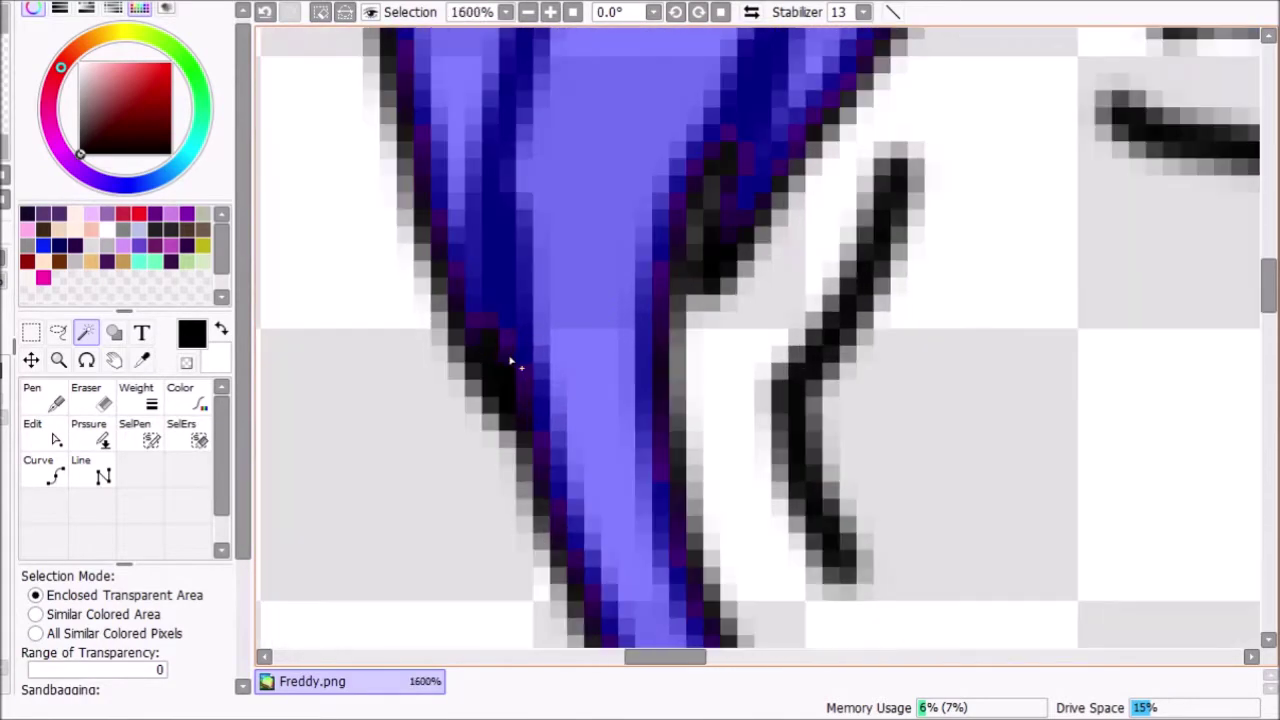
scroll(510, 362, down, 4)
scroll(623, 366, up, 4)
scroll(686, 457, down, 5)
scroll(810, 222, up, 5)
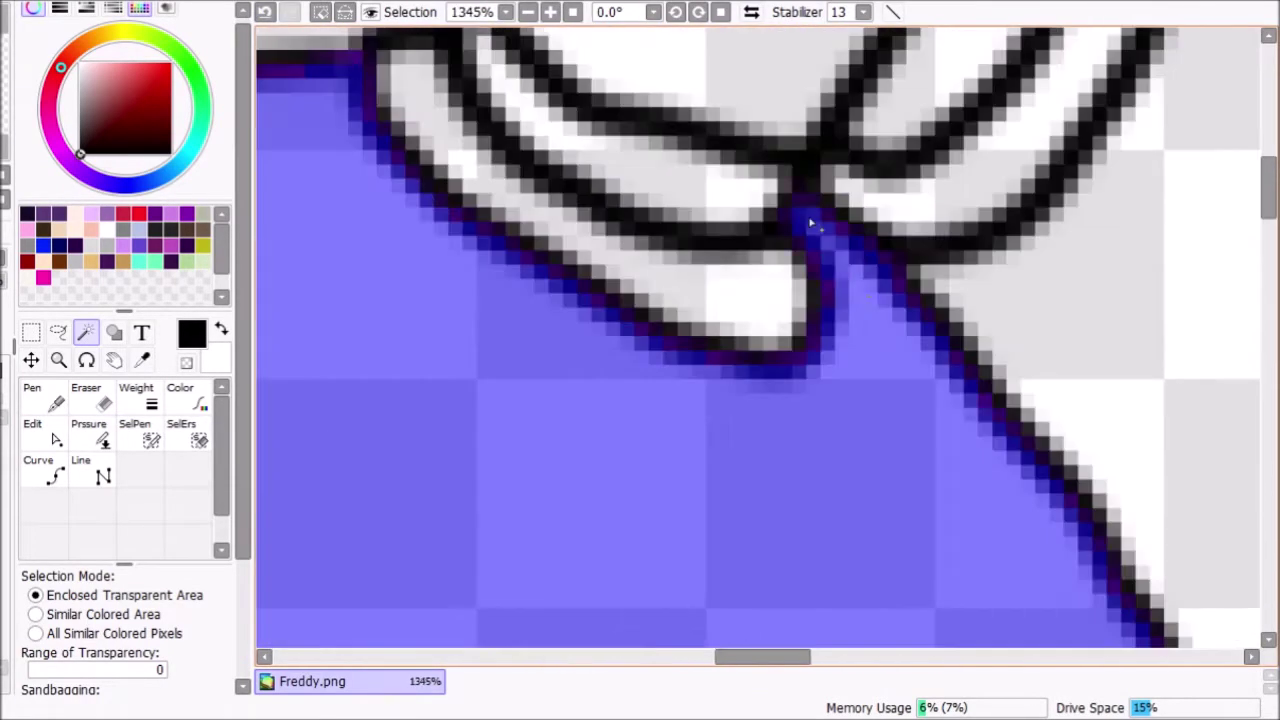
Add the outer rims of both bear ears to the hair selection
scroll(810, 222, down, 4)
scroll(894, 277, up, 3)
click(517, 428)
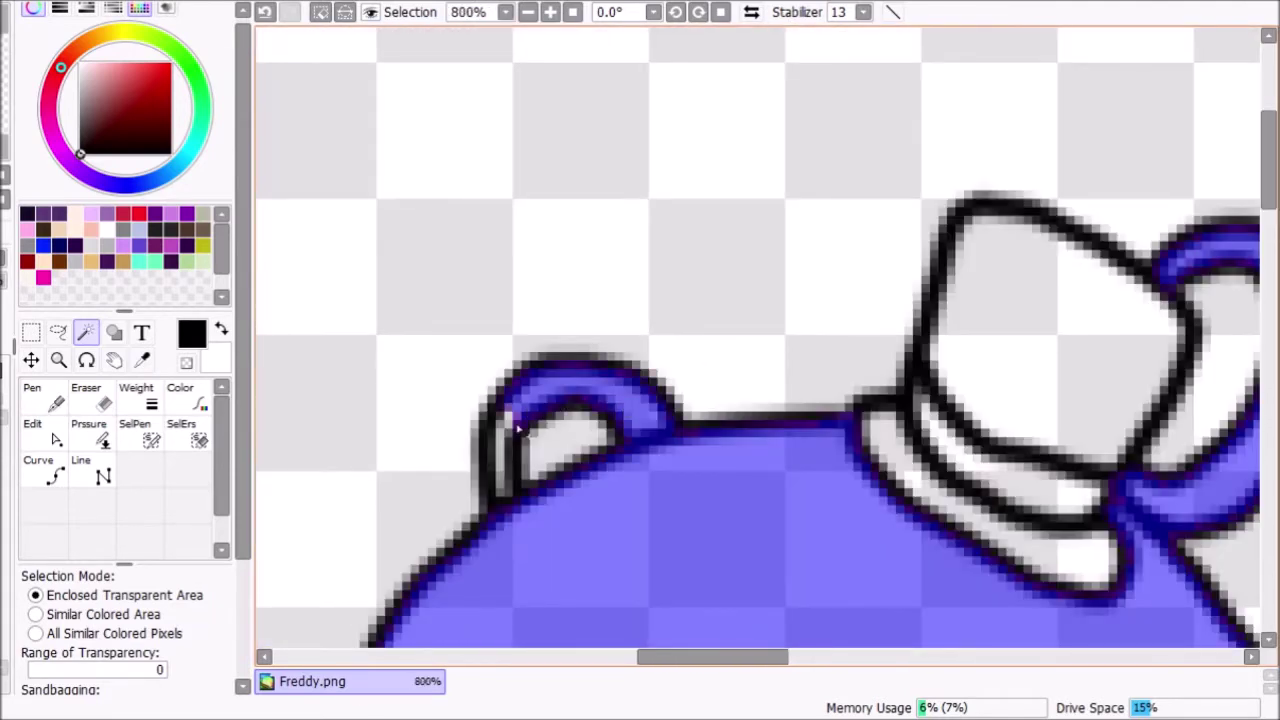
click(506, 436)
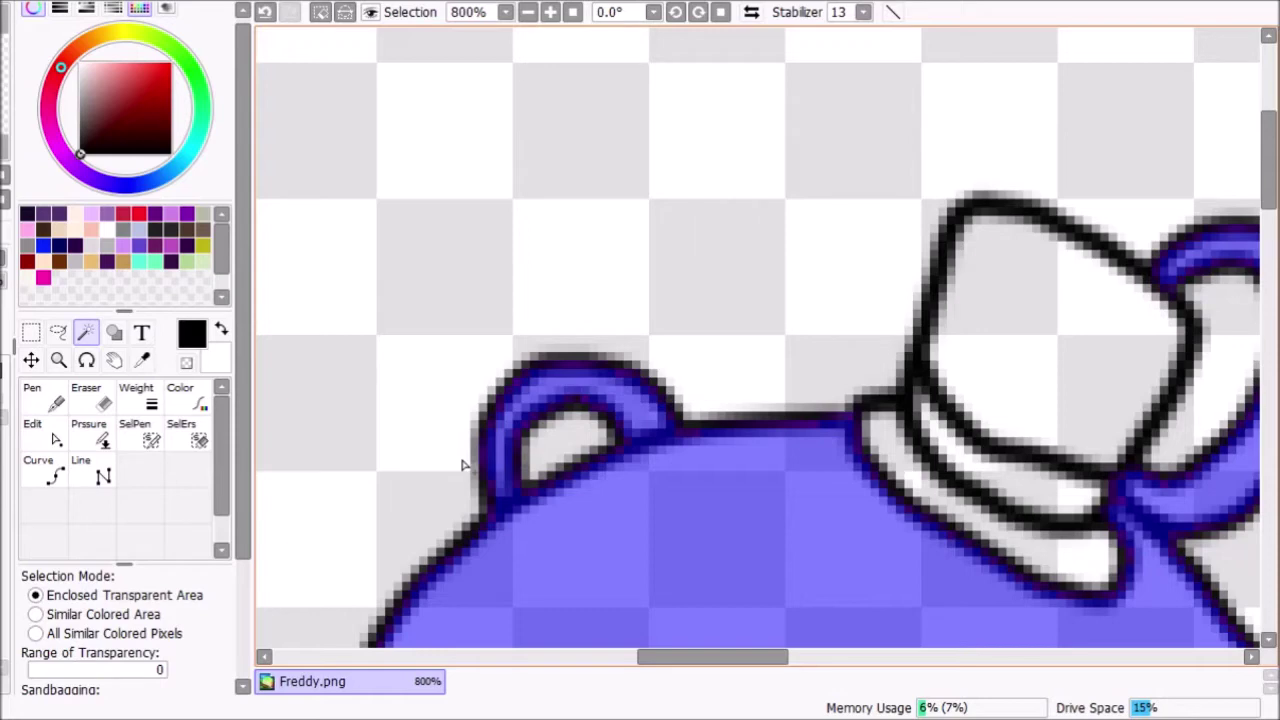
scroll(608, 522, down, 8)
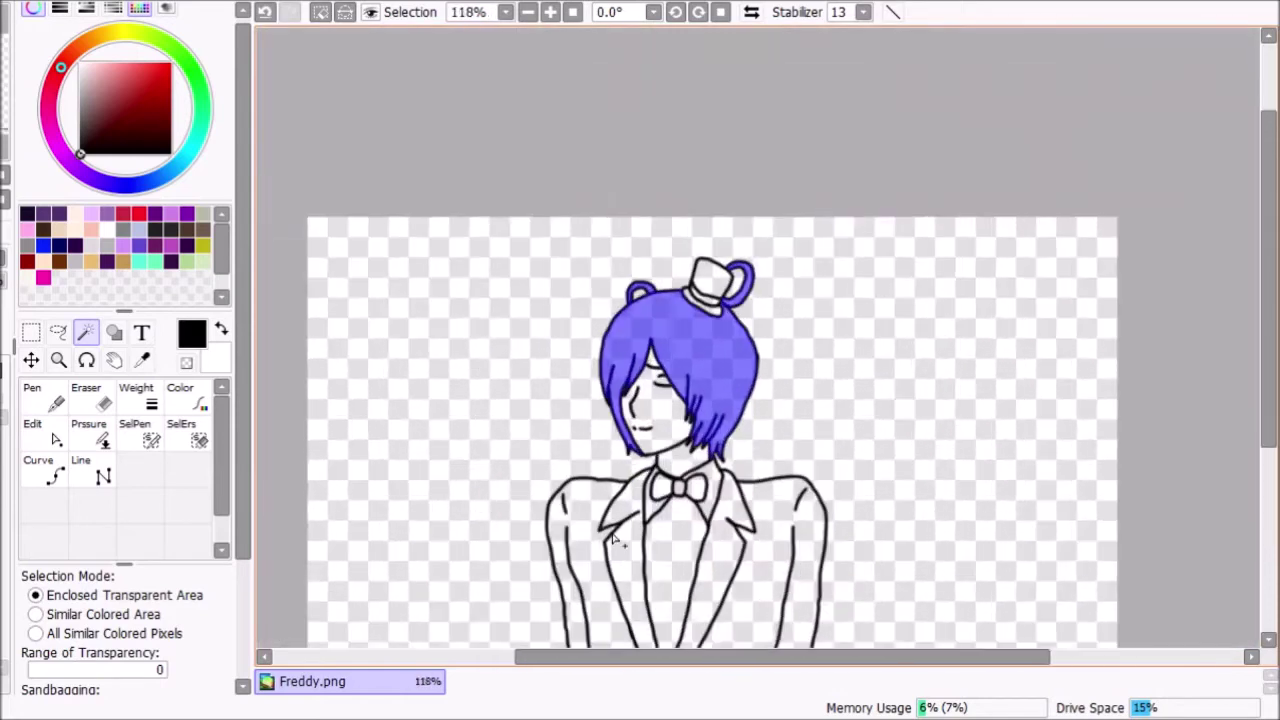
Fill the selected hair and ear rims with a dark reddish brown using the Bucket
scroll(560, 470, up, 3)
click(59, 262)
click(42, 436)
click(806, 246)
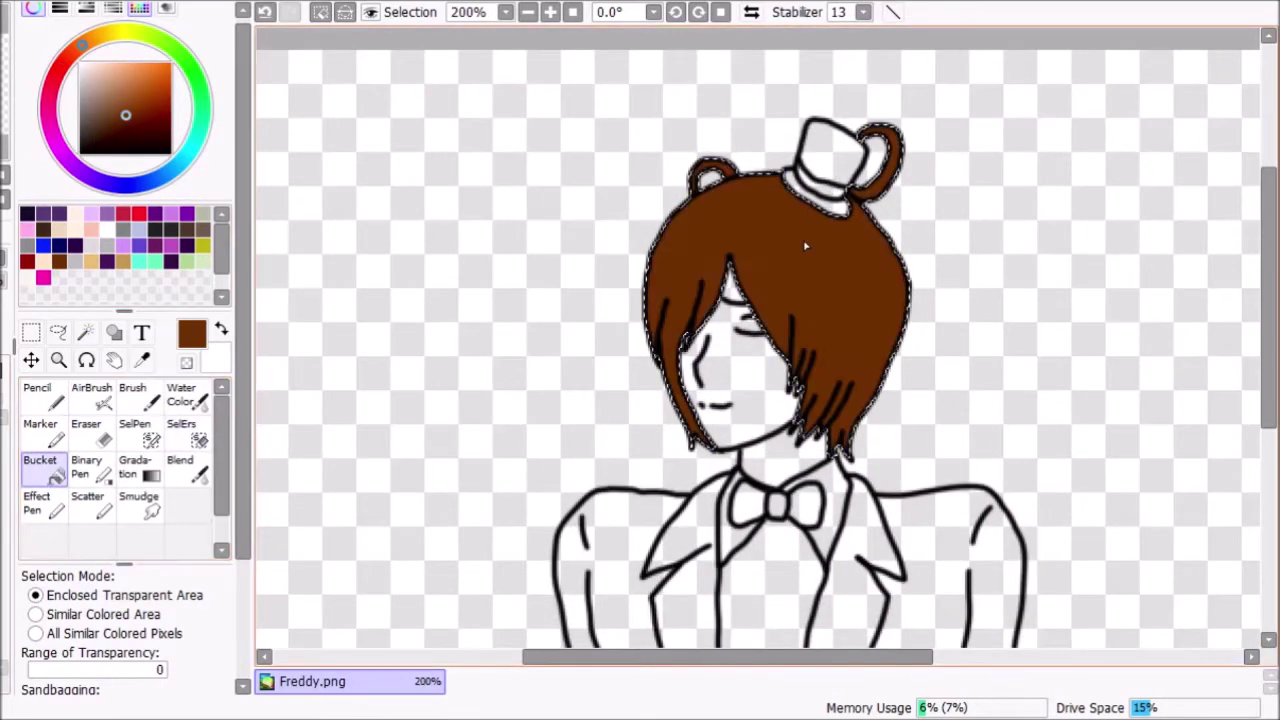
drag(126, 128, 118, 136)
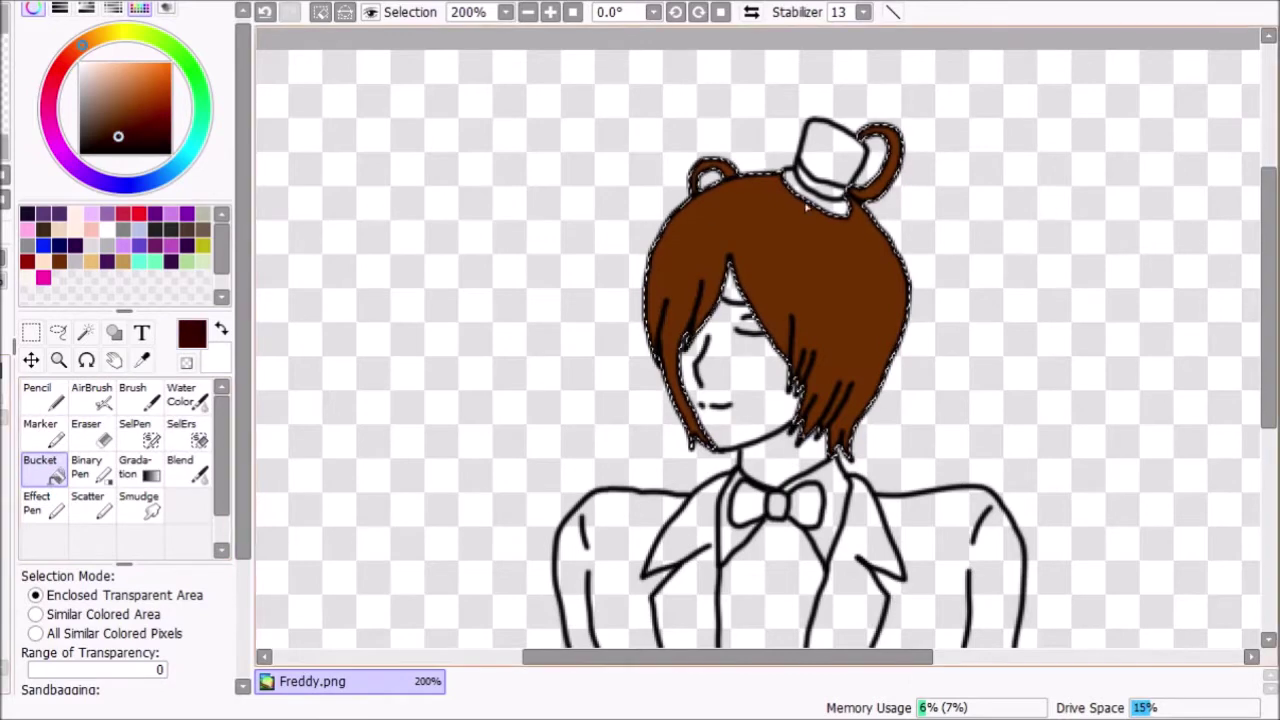
click(711, 226)
Paint a lighter brown highlight band across the hair with the Marker and smudge it into strands
click(125, 115)
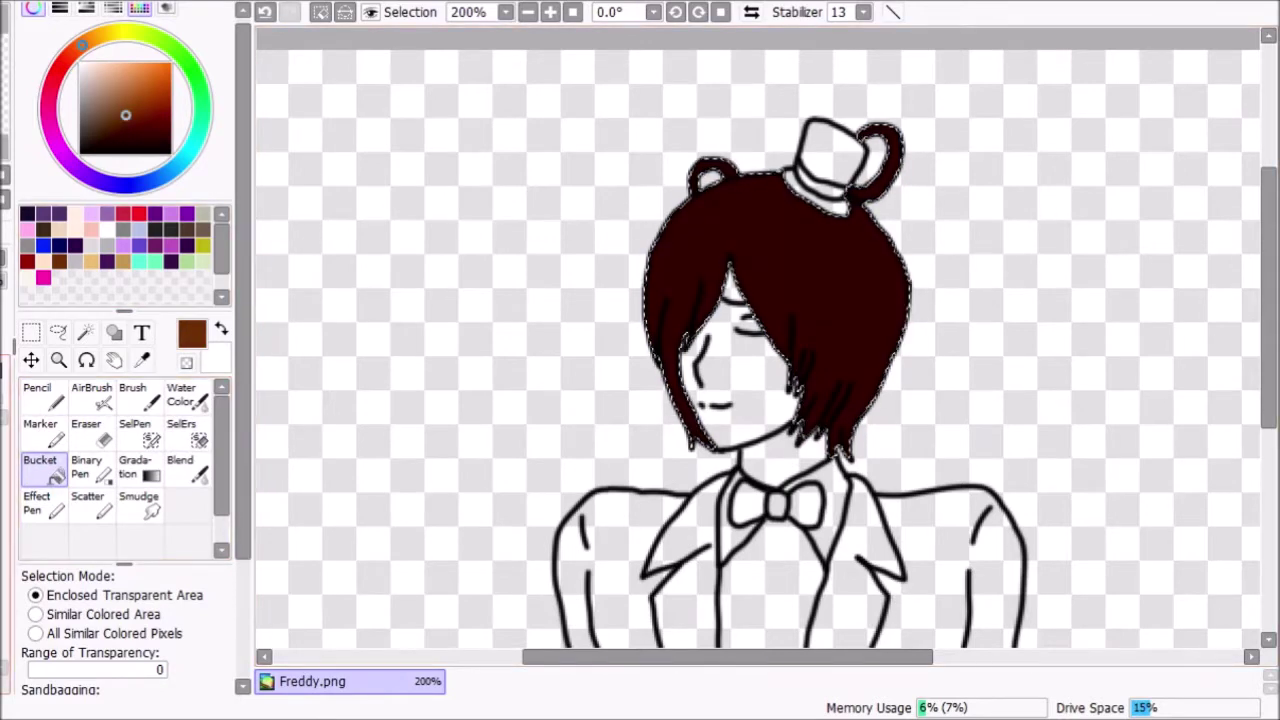
click(40, 432)
scroll(757, 300, up, 1)
mouse_move(605, 345)
mouse_down()
mouse_move(786, 343)
mouse_move(965, 300)
mouse_up()
click(139, 503)
drag(543, 309, 745, 321)
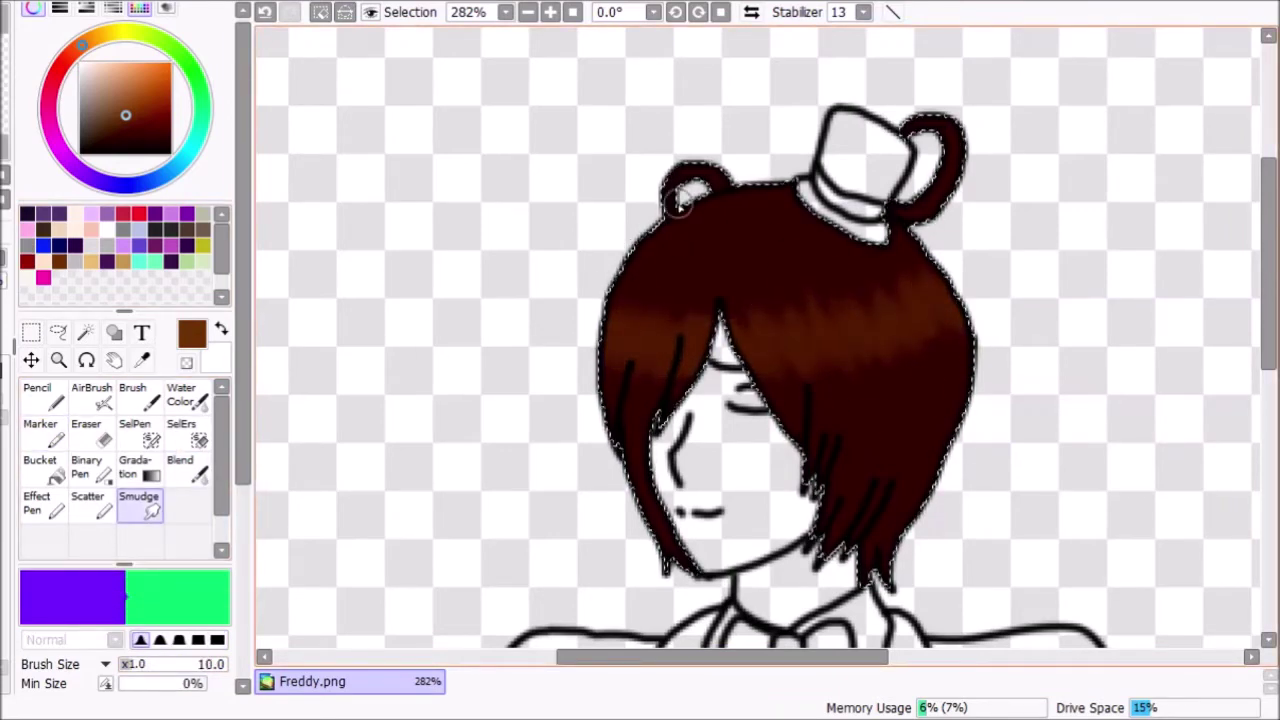
Paint a white highlight band across the hair with the Marker at size 11, smudge it into strands and clear the selection
drag(126, 116, 80, 62)
click(44, 433)
click(140, 663)
mouse_move(585, 342)
mouse_down()
mouse_move(655, 350)
mouse_move(983, 271)
mouse_up()
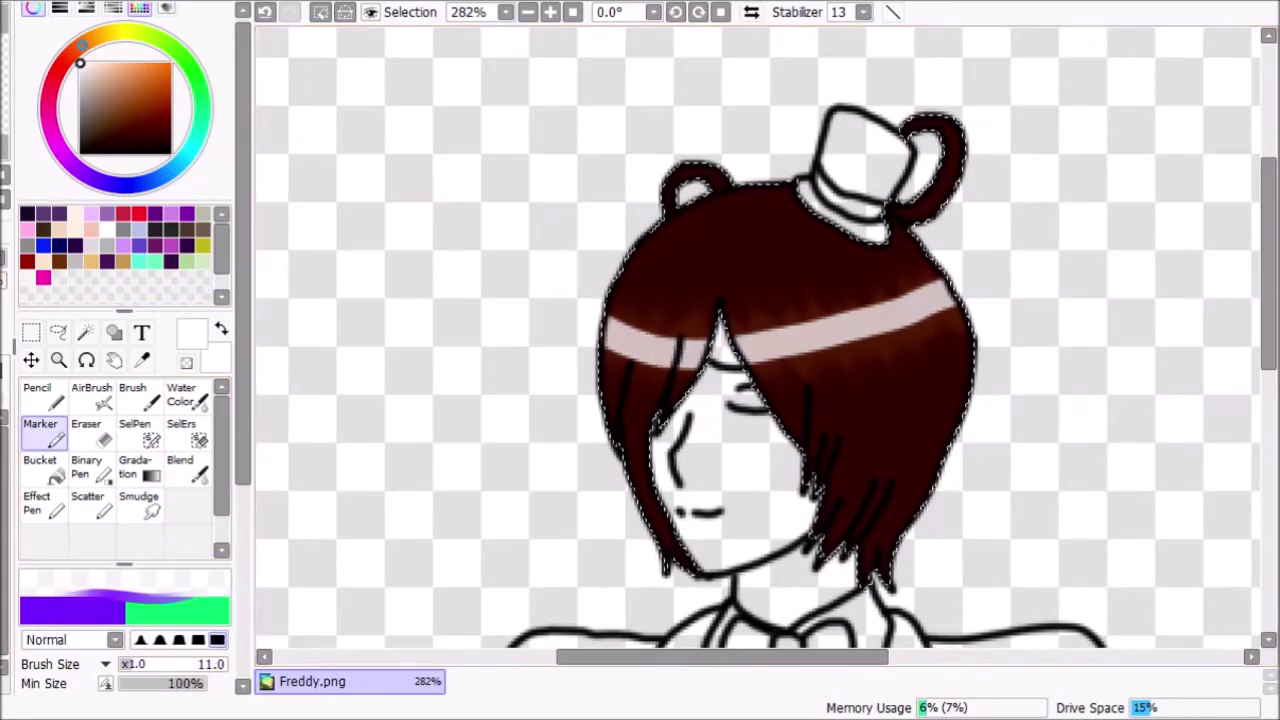
click(142, 498)
mouse_move(624, 345)
mouse_down()
mouse_move(666, 254)
mouse_move(786, 360)
mouse_move(783, 221)
mouse_move(917, 251)
mouse_up()
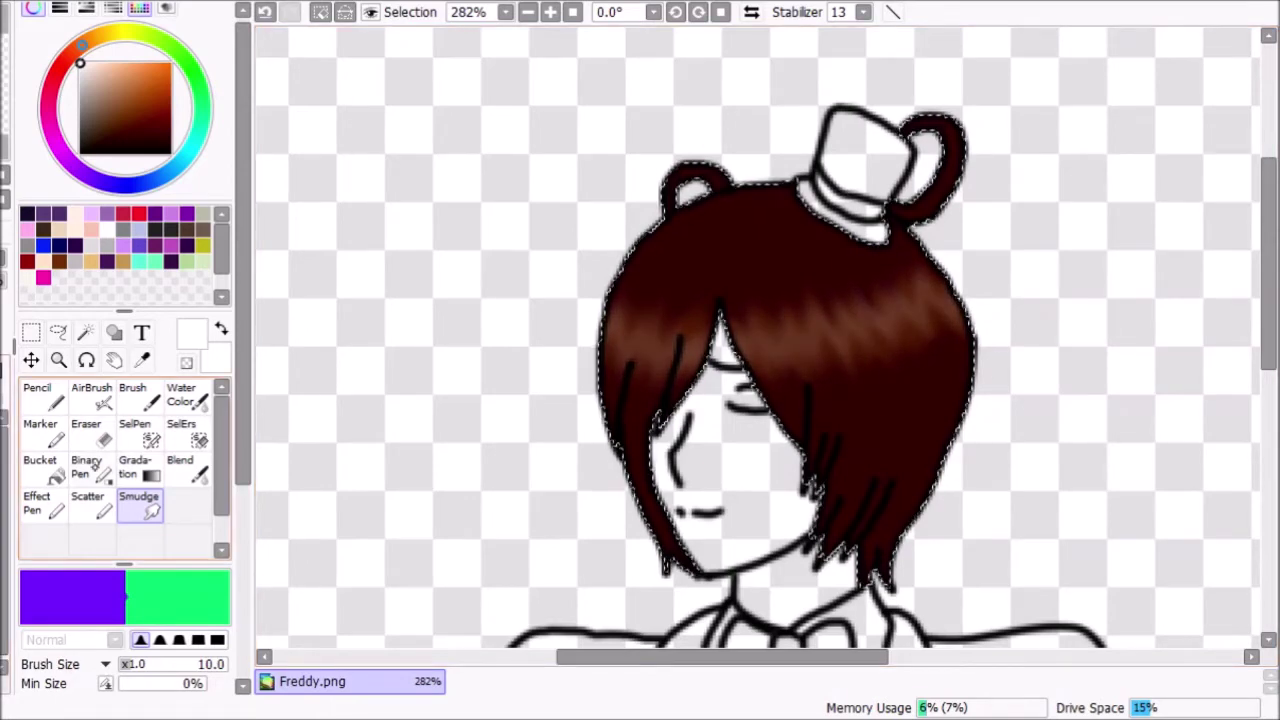
key(ctrl+d)
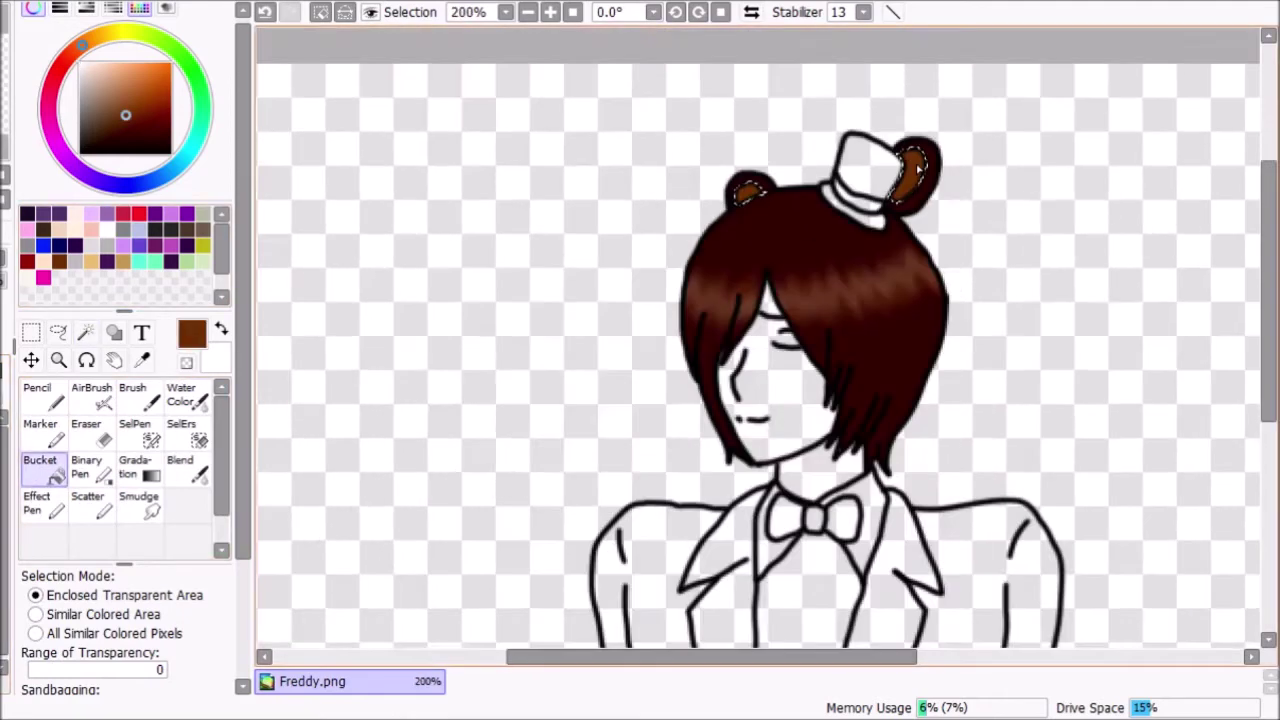
Fill the selected inner parts of both bear ears with a medium brown using the Bucket
click(918, 170)
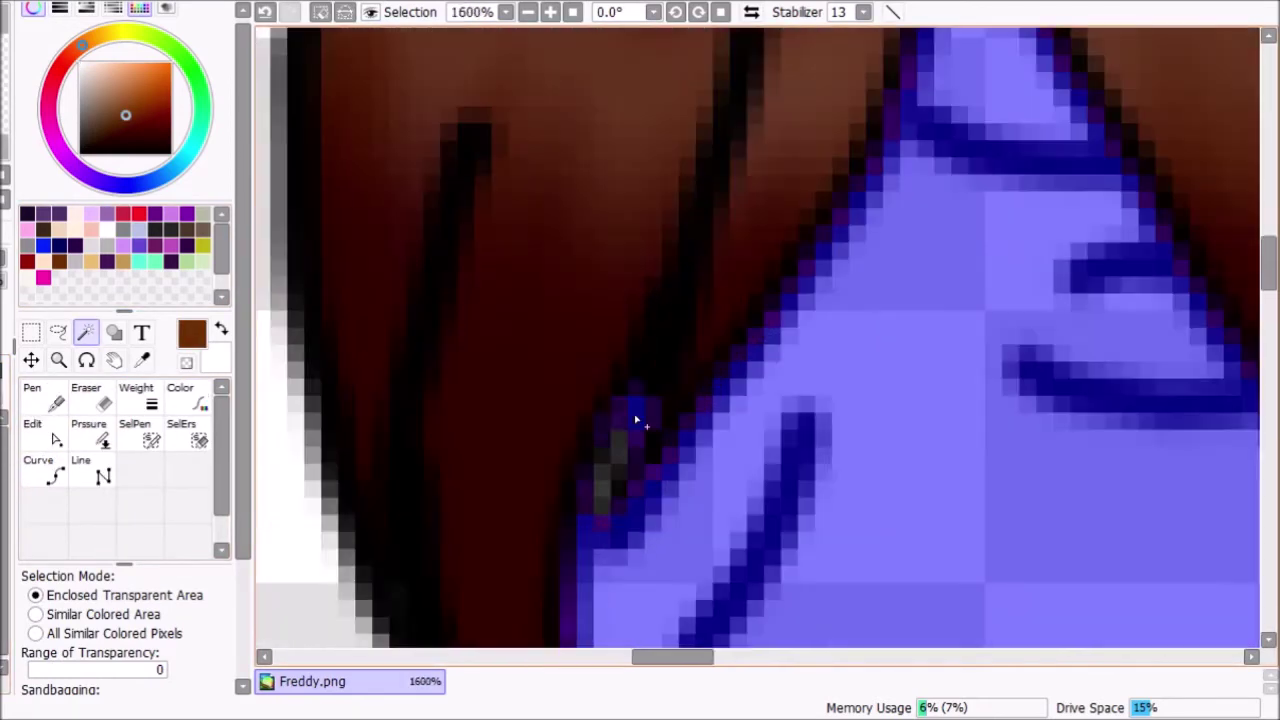
Complete the face and neck selection with the Magic Wand, picking up the small gaps around the hair tips
scroll(635, 425, down, 9)
scroll(650, 550, up, 6)
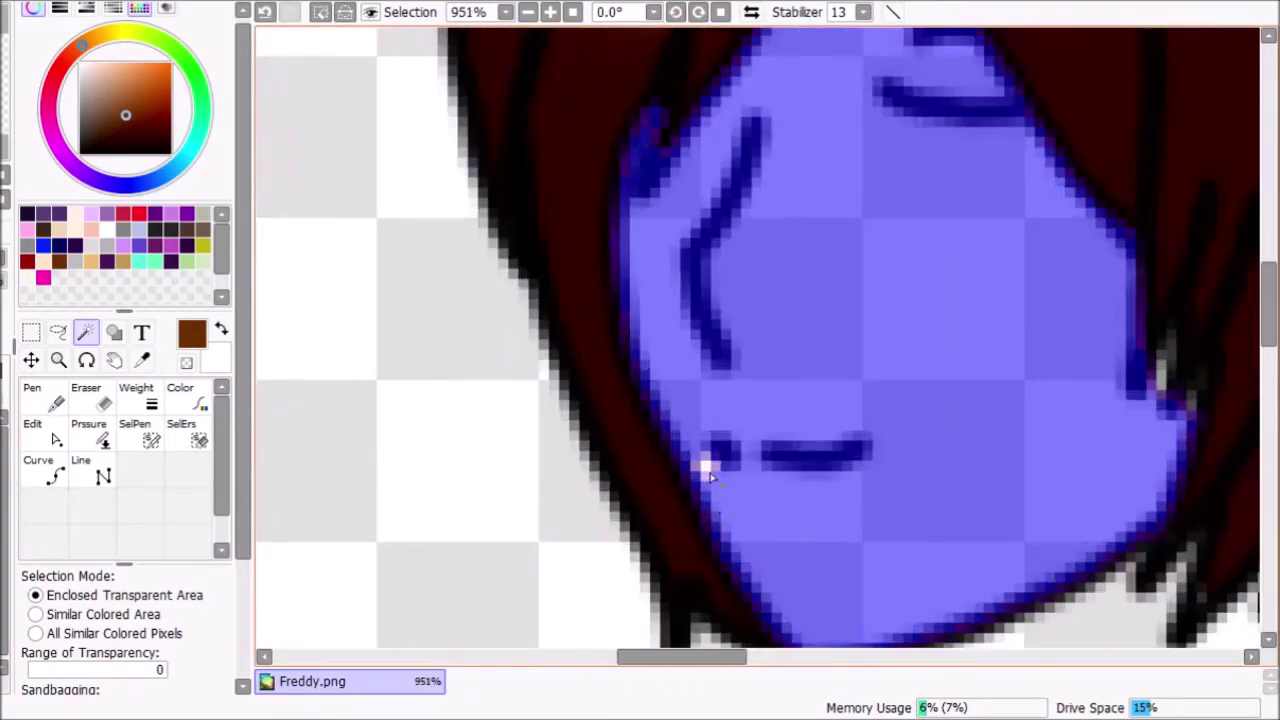
scroll(706, 464, down, 4)
scroll(882, 450, up, 8)
click(1134, 356)
scroll(1137, 346, down, 8)
click(1153, 463)
scroll(1155, 460, up, 3)
click(1077, 406)
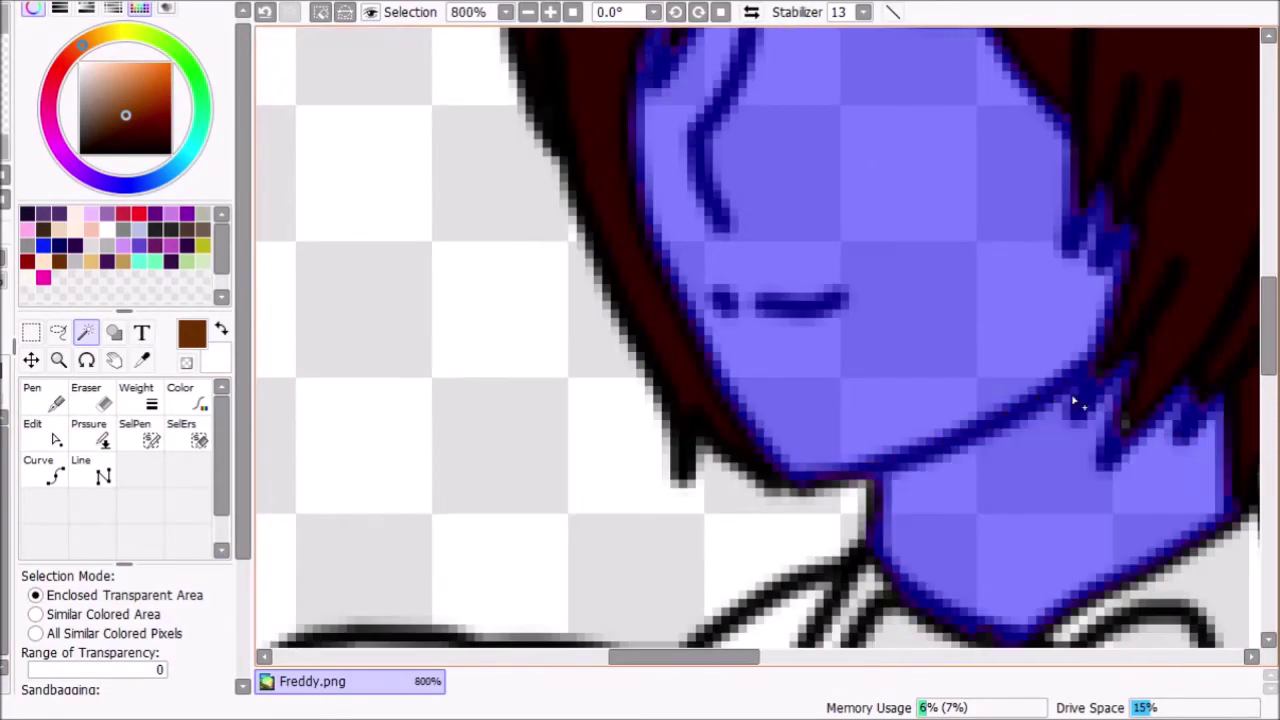
scroll(906, 199, down, 10)
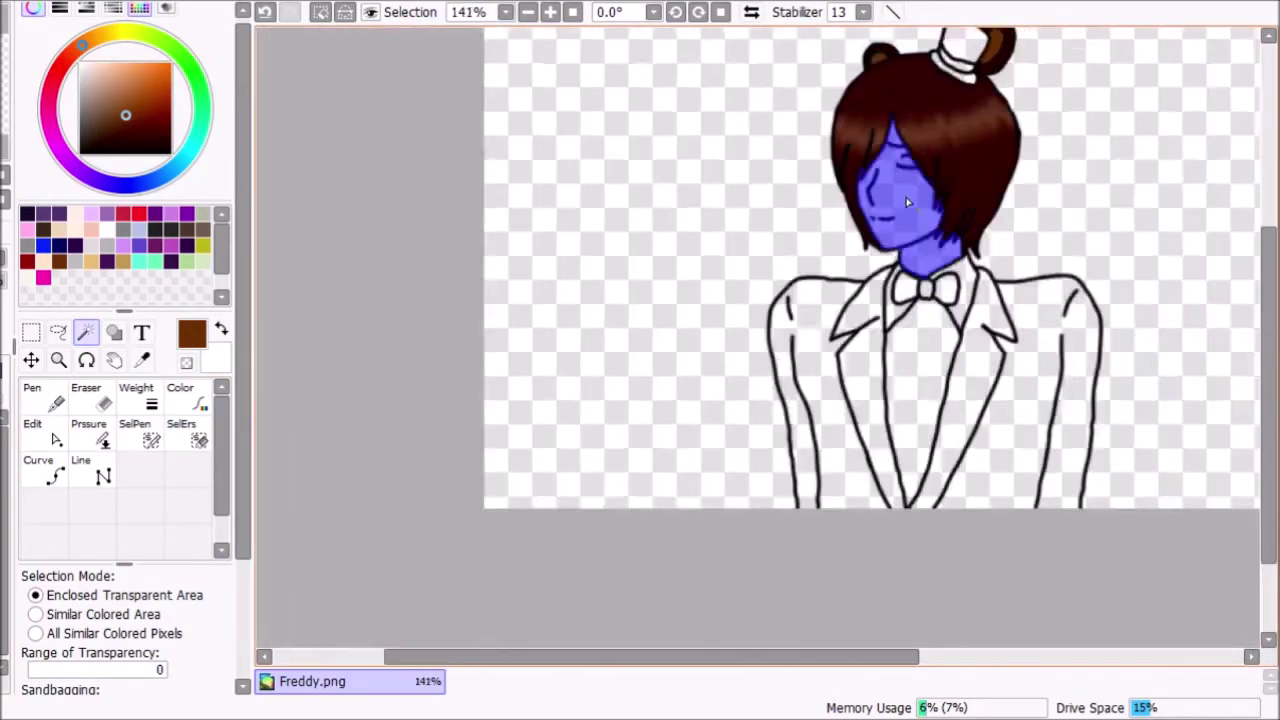
Fill the selected face and neck with the light peach swatch using the Bucket
drag(906, 199, 868, 231)
scroll(868, 231, up, 1)
click(43, 470)
click(43, 261)
click(850, 150)
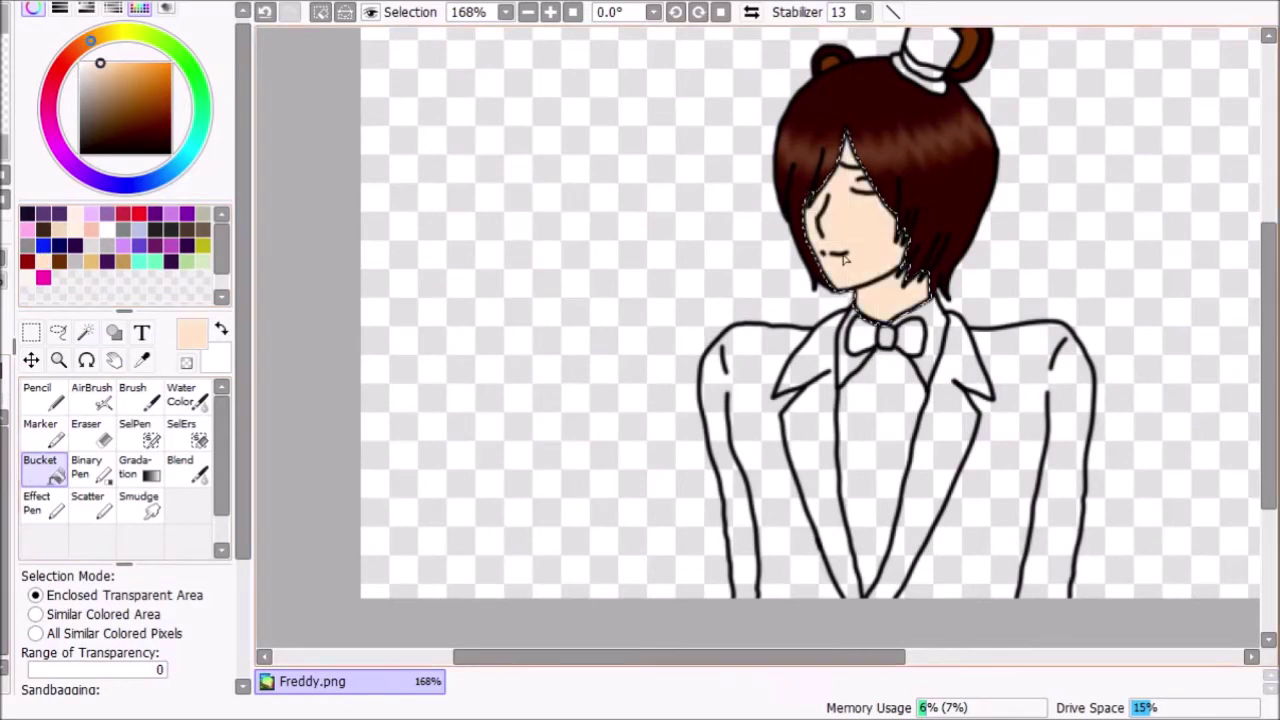
Paint tan shadows along the hairline, under the chin and beside the neck with the Marker at size 7
click(122, 84)
click(40, 430)
scroll(945, 148, up, 2)
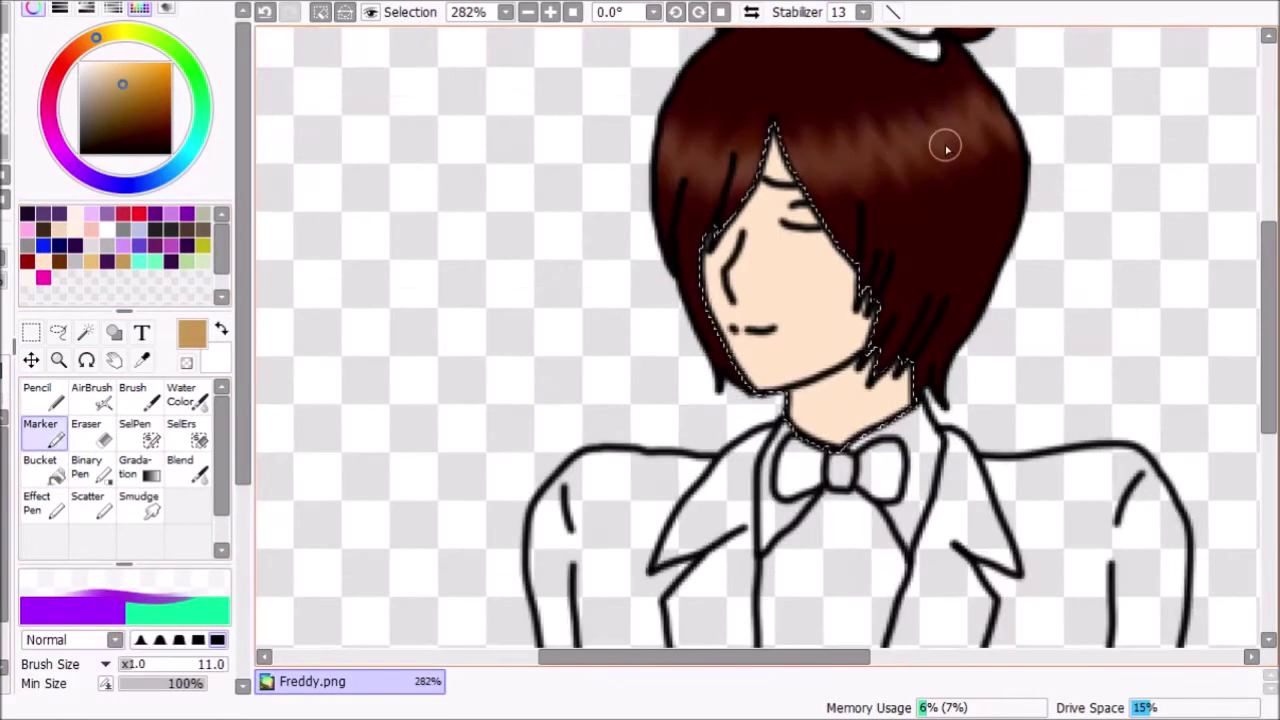
click(132, 664)
drag(774, 131, 717, 326)
drag(861, 365, 792, 402)
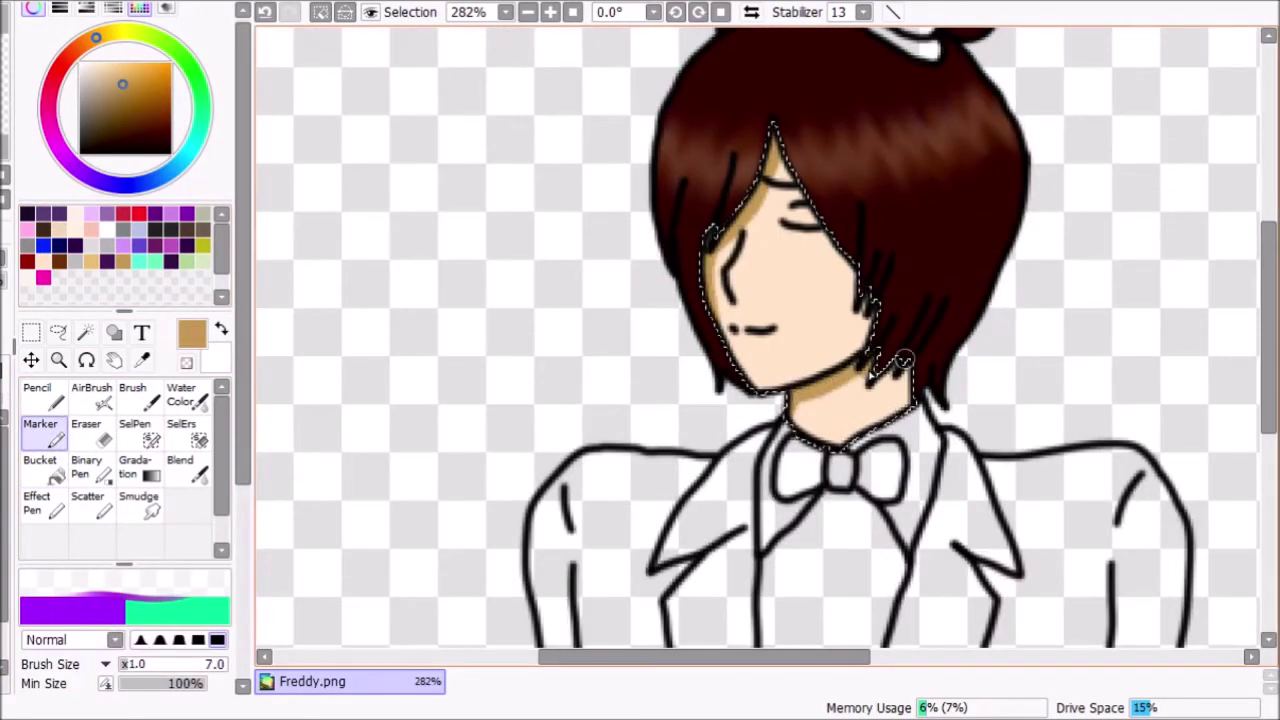
drag(907, 366, 907, 406)
drag(778, 140, 856, 268)
Soften the tan shadows into the face and neck skin with the Blend brush at size 21
click(187, 468)
drag(766, 196, 716, 290)
drag(800, 396, 824, 408)
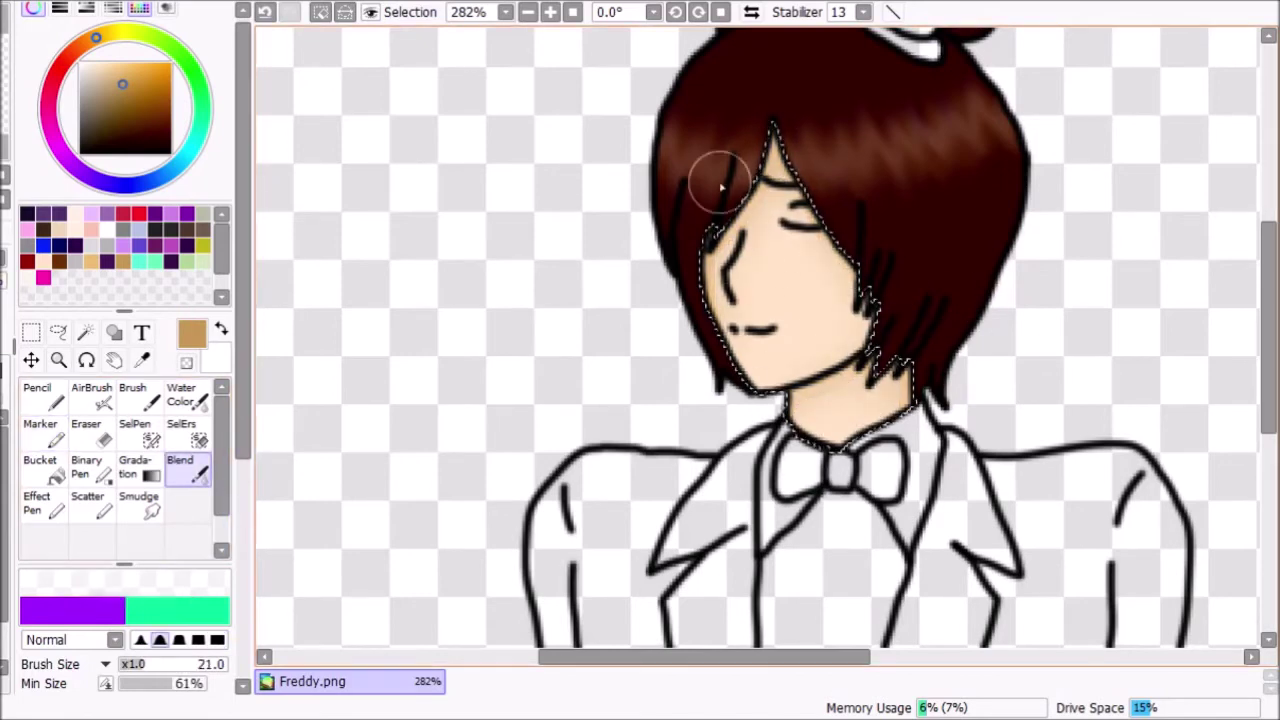
Paint a light pink blush on the cheek below the closed eye, blend it and clear the selection
click(27, 230)
click(44, 433)
mouse_move(814, 270)
mouse_down()
mouse_move(844, 256)
mouse_move(842, 243)
mouse_up()
click(187, 468)
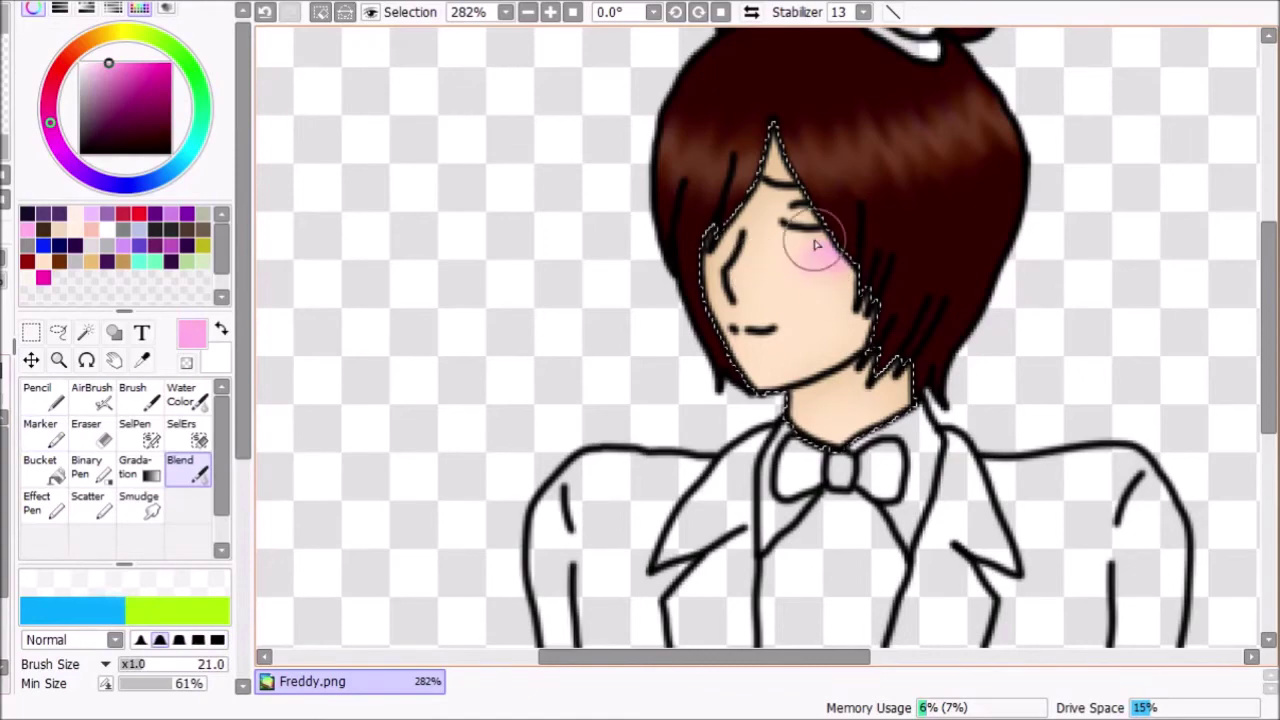
key(ctrl+d)
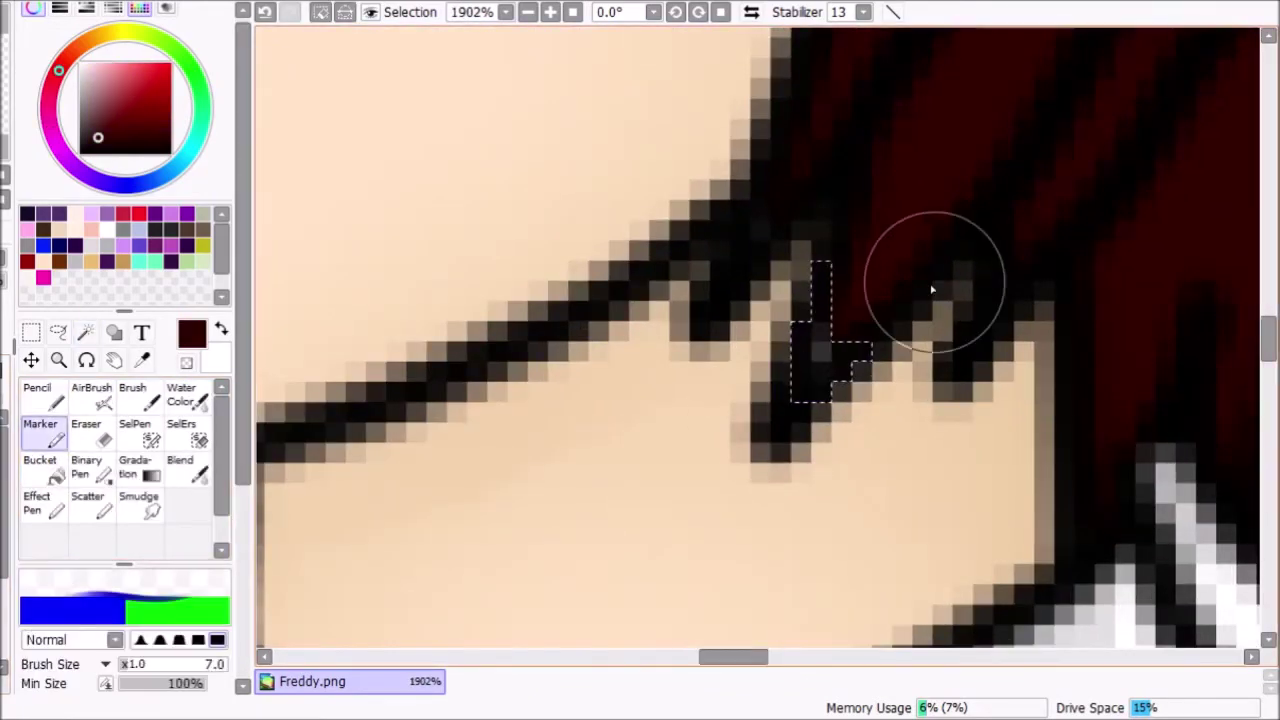
Undo the selection that spilled into the jacket and select only the shirt collar around the bow tie
scroll(951, 277, down, 8)
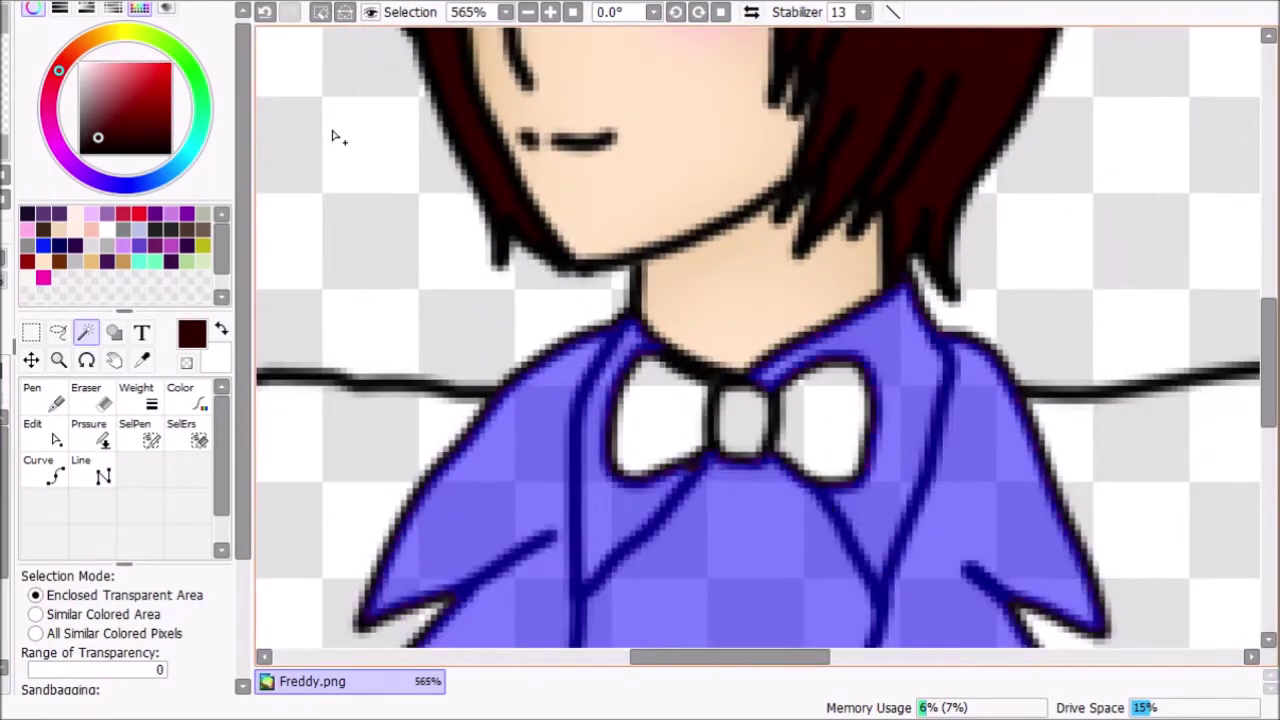
key(ctrl+z)
click(598, 388)
click(610, 384)
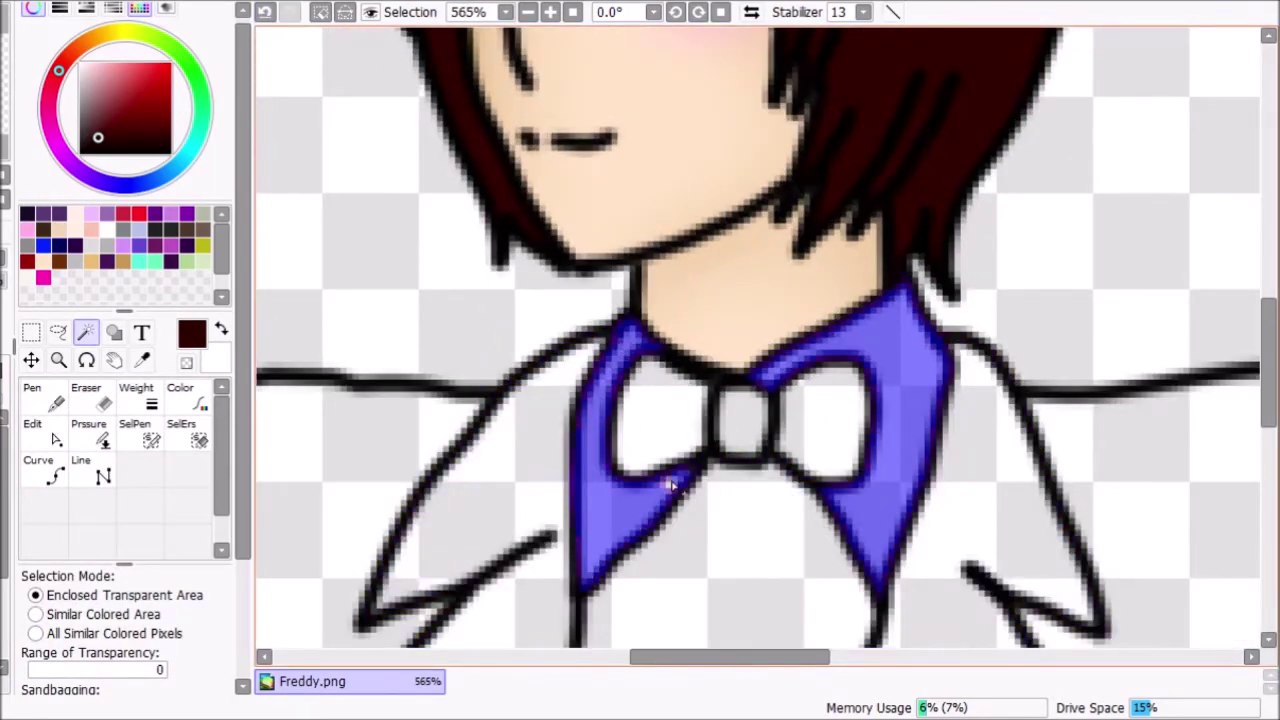
scroll(680, 484, up, 9)
click(572, 518)
click(265, 12)
Add the shirt front between the jacket lapels to the collar selection
scroll(774, 380, down, 13)
click(783, 495)
scroll(783, 495, up, 1)
drag(783, 495, 754, 324)
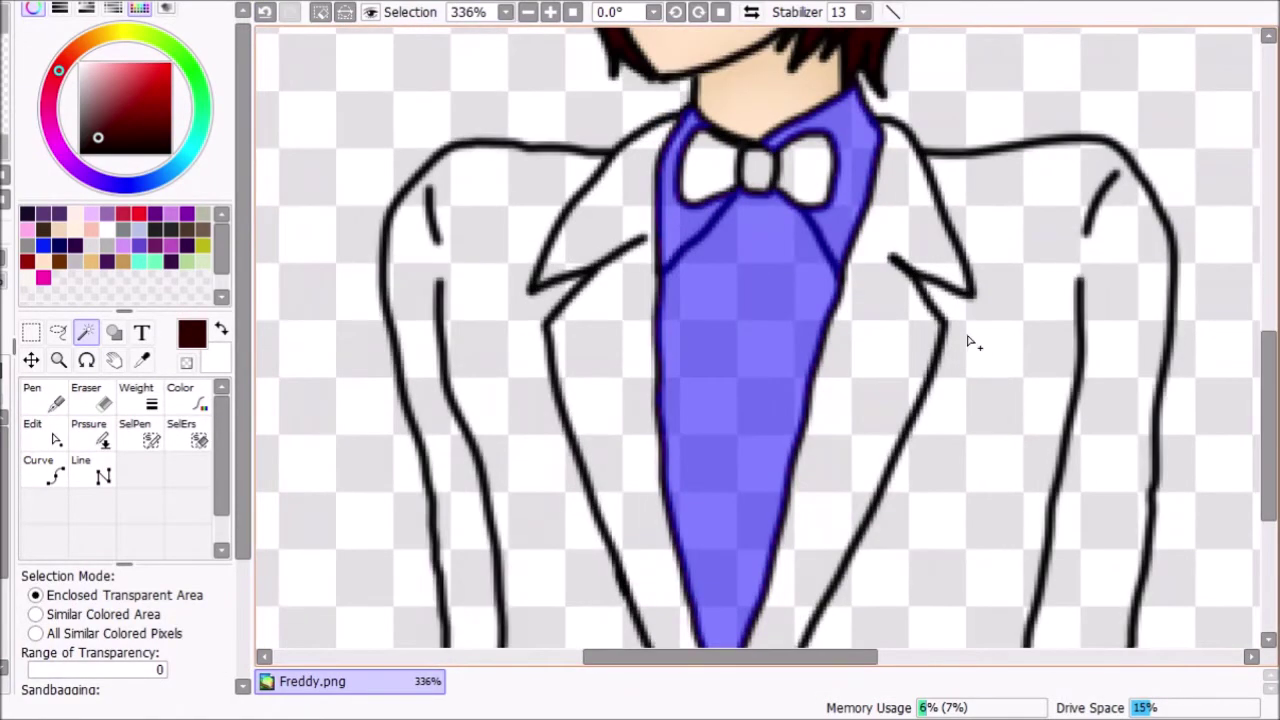
scroll(735, 90, up, 7)
scroll(410, 383, down, 12)
Fill the selected collar and shirt front with white using the Bucket on the colour layer
click(3, 470)
click(107, 230)
scroll(667, 435, down, 3)
scroll(633, 333, up, 6)
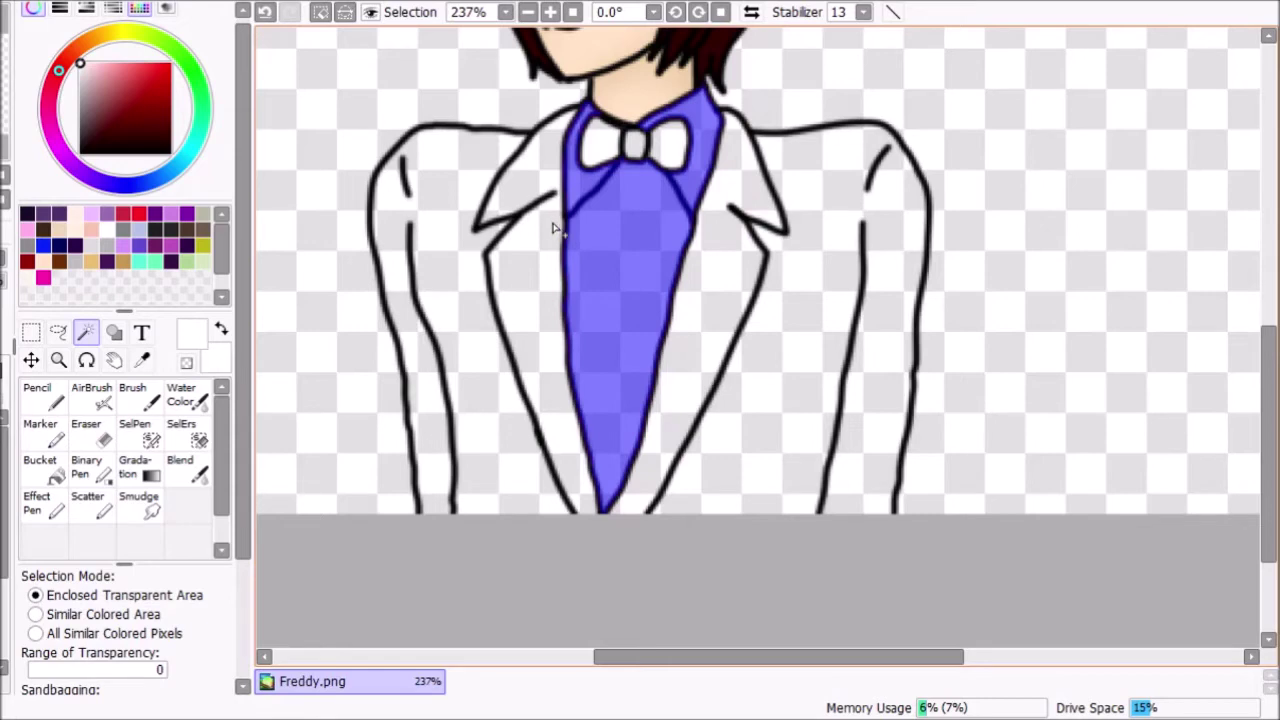
click(32, 481)
click(600, 410)
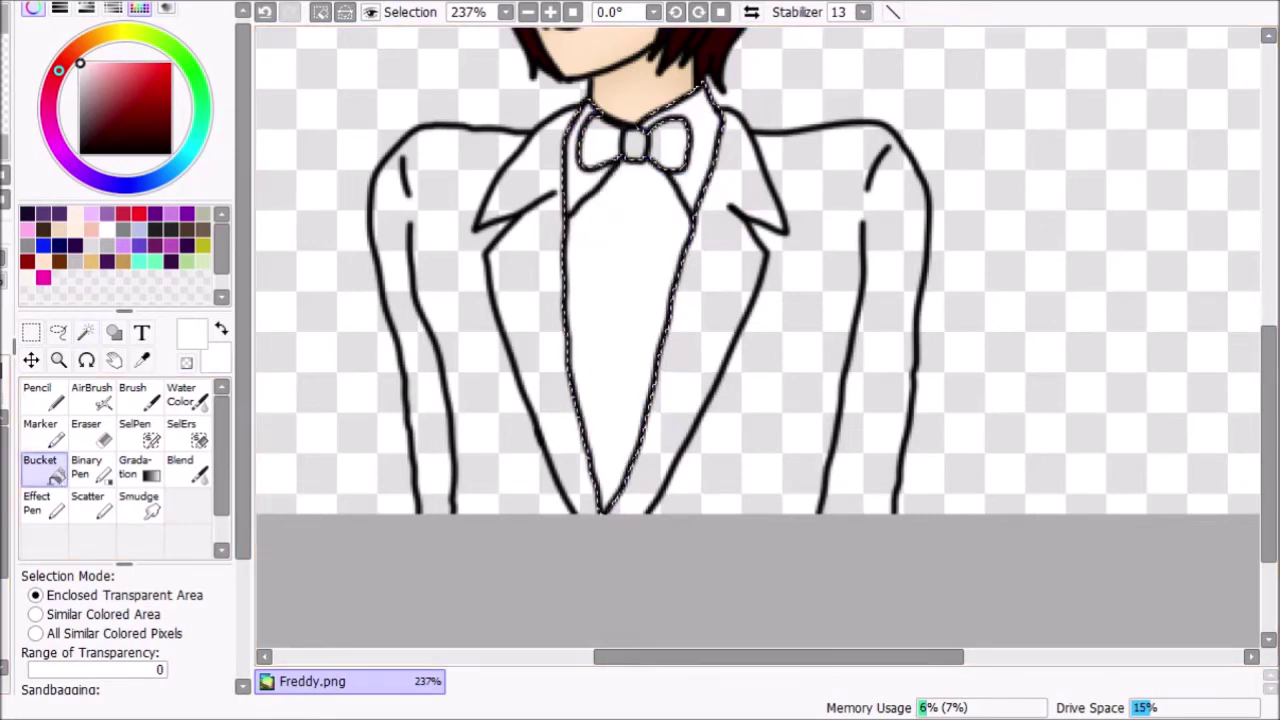
Shade the collar and shirt edges grey with the Marker, smooth them with Blend at size 21 and clear the selection
click(50, 432)
mouse_move(590, 108)
mouse_down()
mouse_move(563, 178)
mouse_move(690, 215)
mouse_move(605, 500)
mouse_move(566, 220)
mouse_up()
click(187, 468)
drag(600, 202, 632, 178)
drag(700, 130, 680, 225)
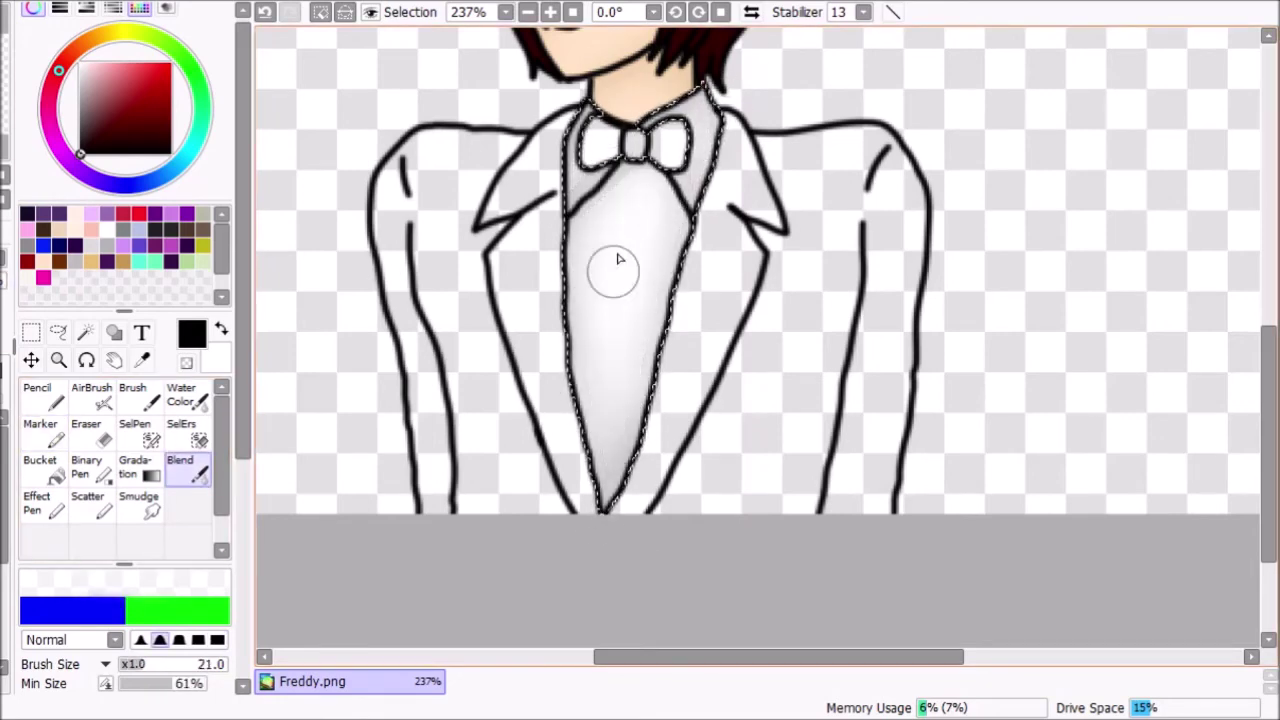
key(ctrl+d)
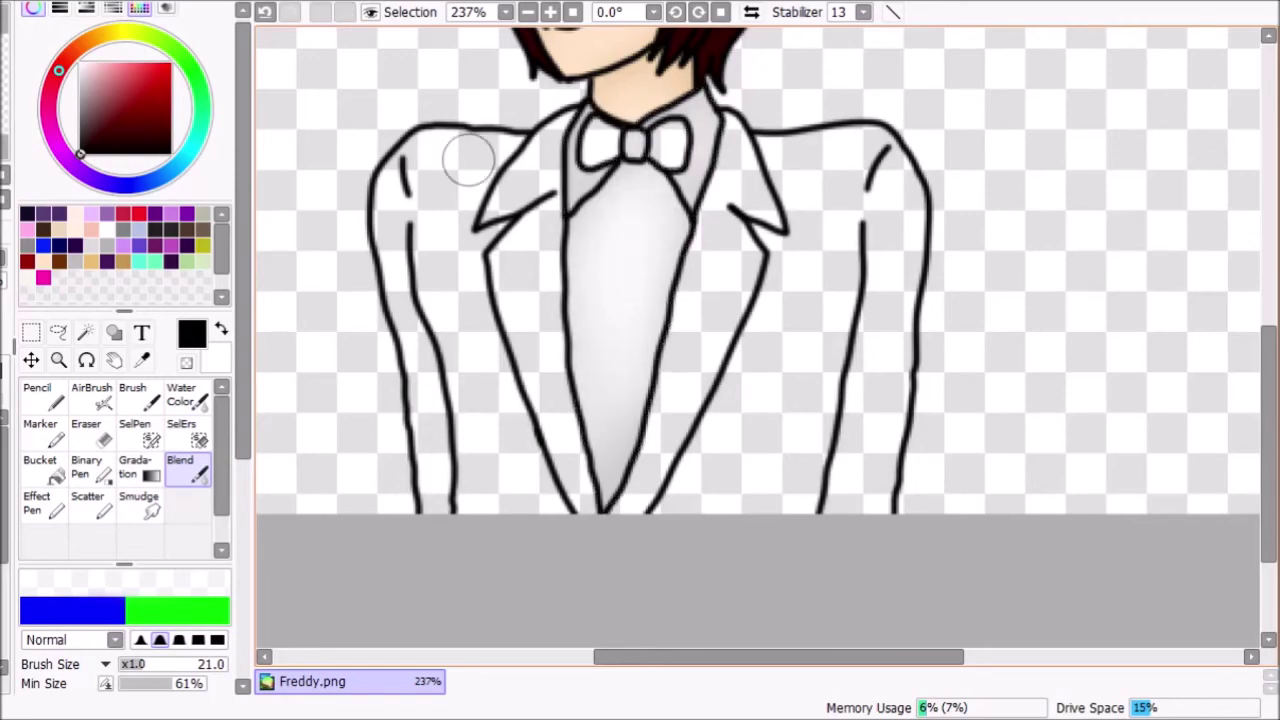
Select the jacket, bow tie, and the top hat's crown and brim with the Magic Wand, leaving out the hat band
click(86, 332)
click(758, 214)
key(ctrl+d)
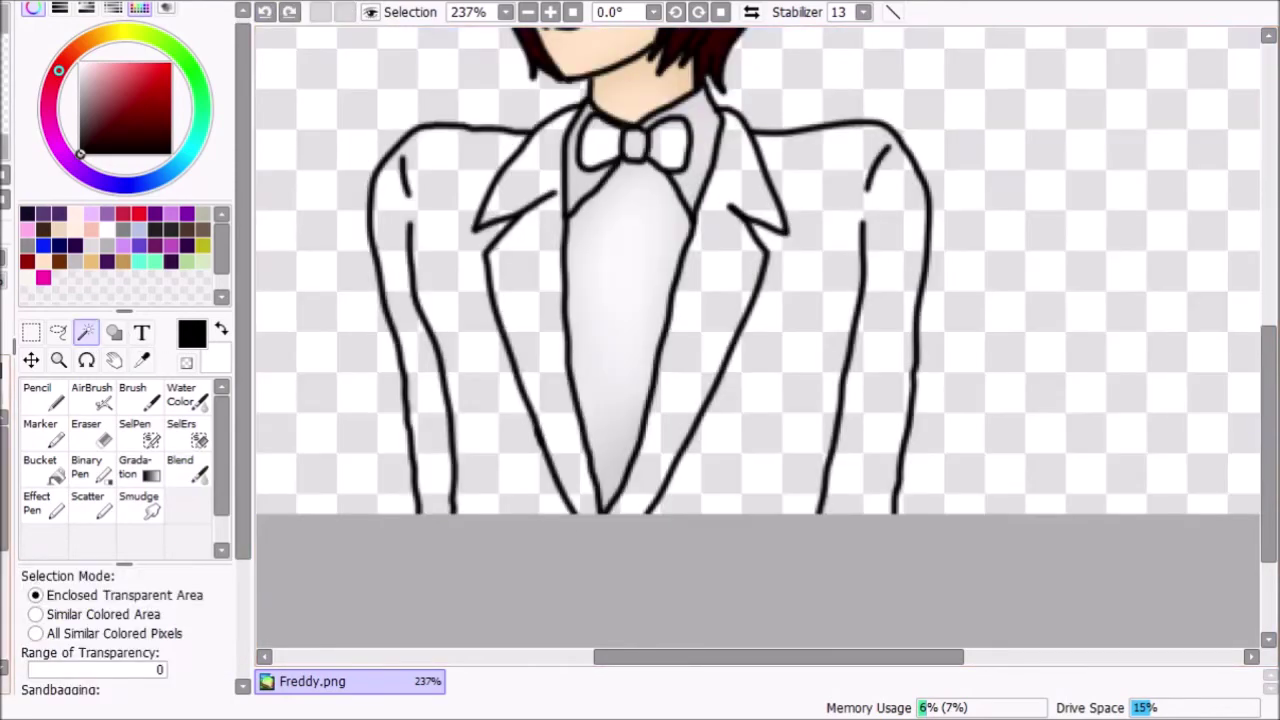
click(762, 212)
scroll(761, 219, up, 7)
scroll(854, 235, down, 9)
scroll(851, 240, up, 8)
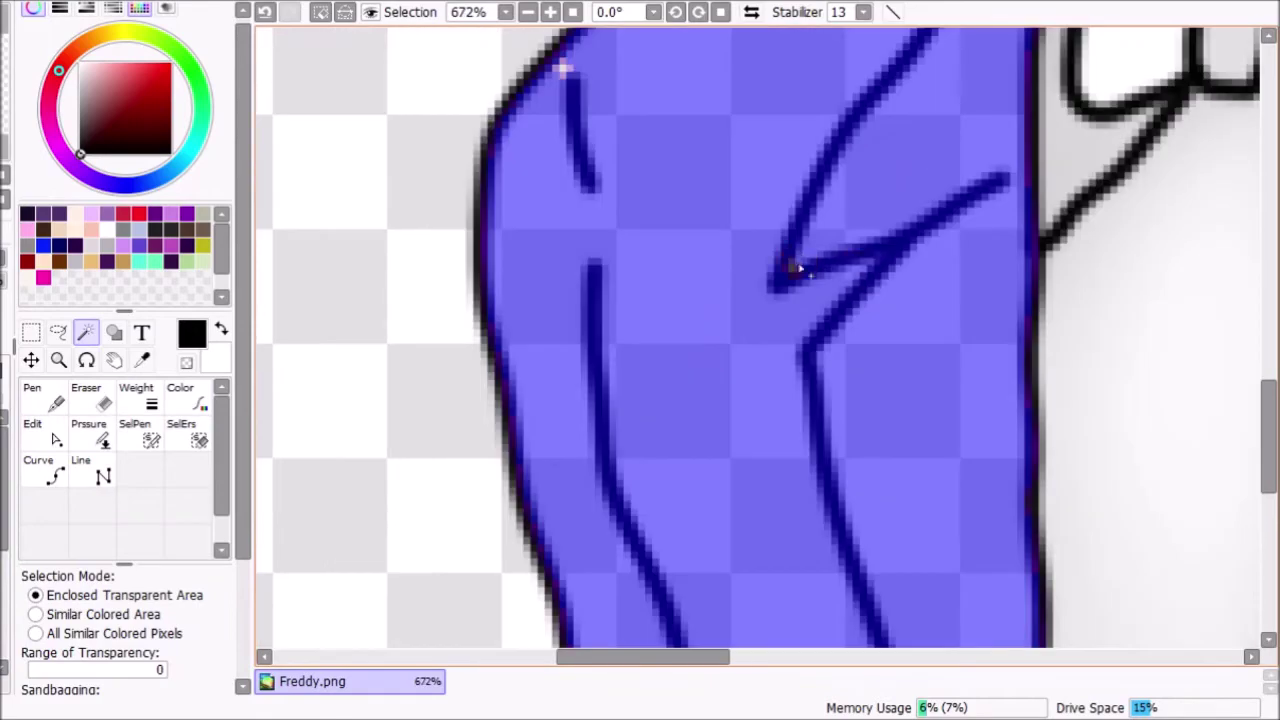
scroll(572, 80, down, 4)
scroll(863, 126, up, 4)
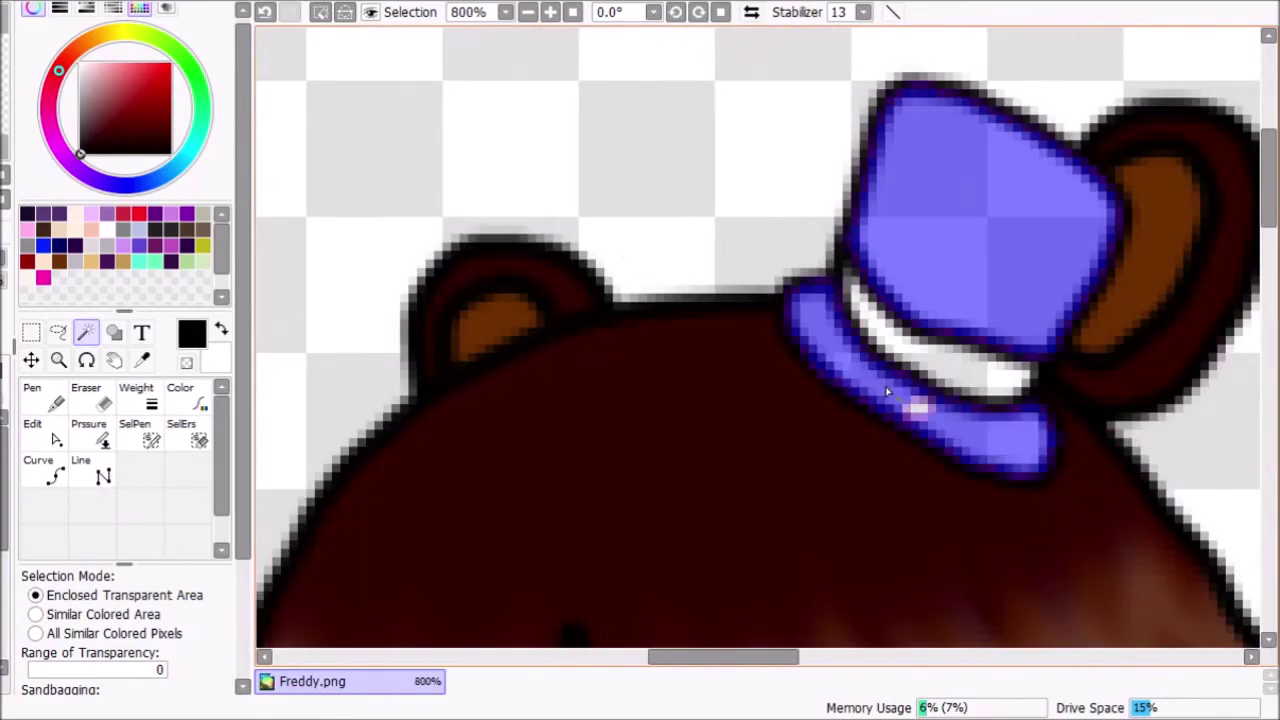
Fill the selected jacket, bow tie and top hat with dark grey using the Bucket on the colour layer
scroll(914, 409, down, 8)
scroll(798, 400, up, 4)
click(8, 480)
click(43, 468)
click(171, 230)
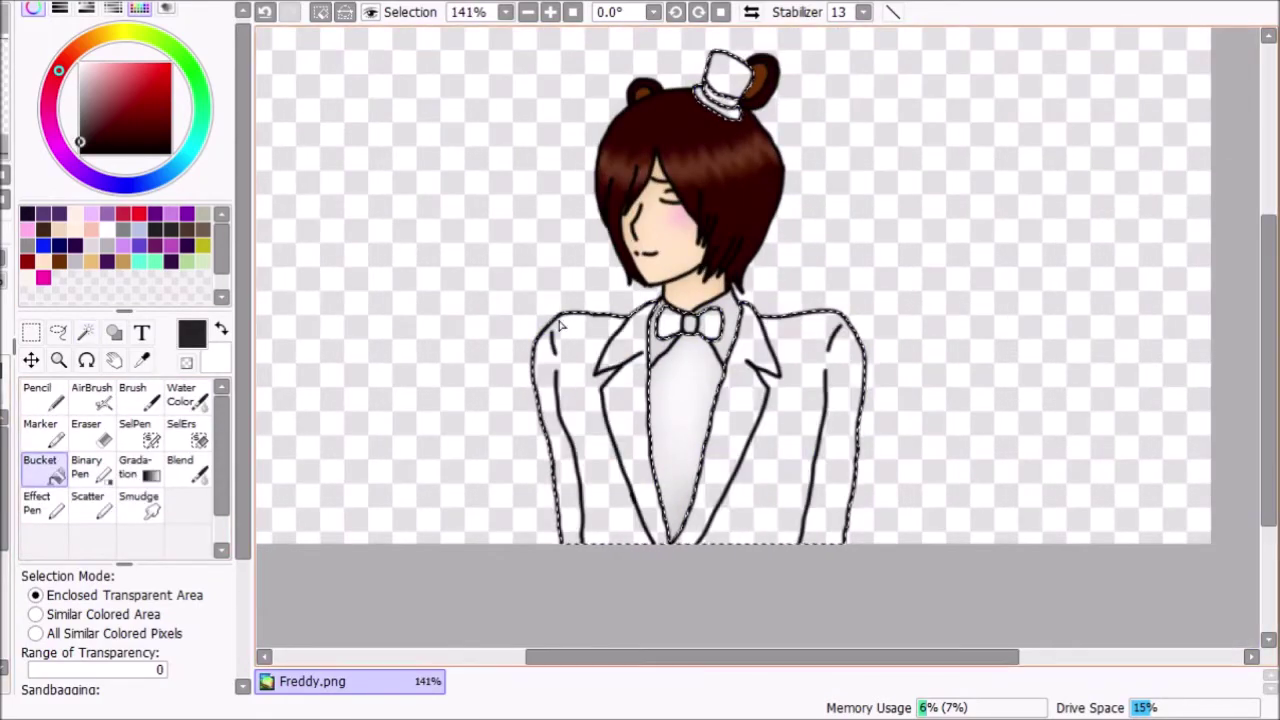
click(790, 430)
Paint black shadows on the top hat, bow tie, lapels and sleeves with the Marker
click(43, 432)
click(81, 153)
drag(130, 665, 143, 665)
drag(717, 62, 713, 92)
mouse_move(651, 303)
mouse_down()
mouse_move(627, 320)
mouse_move(574, 534)
mouse_move(663, 543)
mouse_move(766, 377)
mouse_move(735, 319)
mouse_up()
Blend the black shadows smoothly across the jacket with the Blend brush at size 51 and clear the selection
click(180, 467)
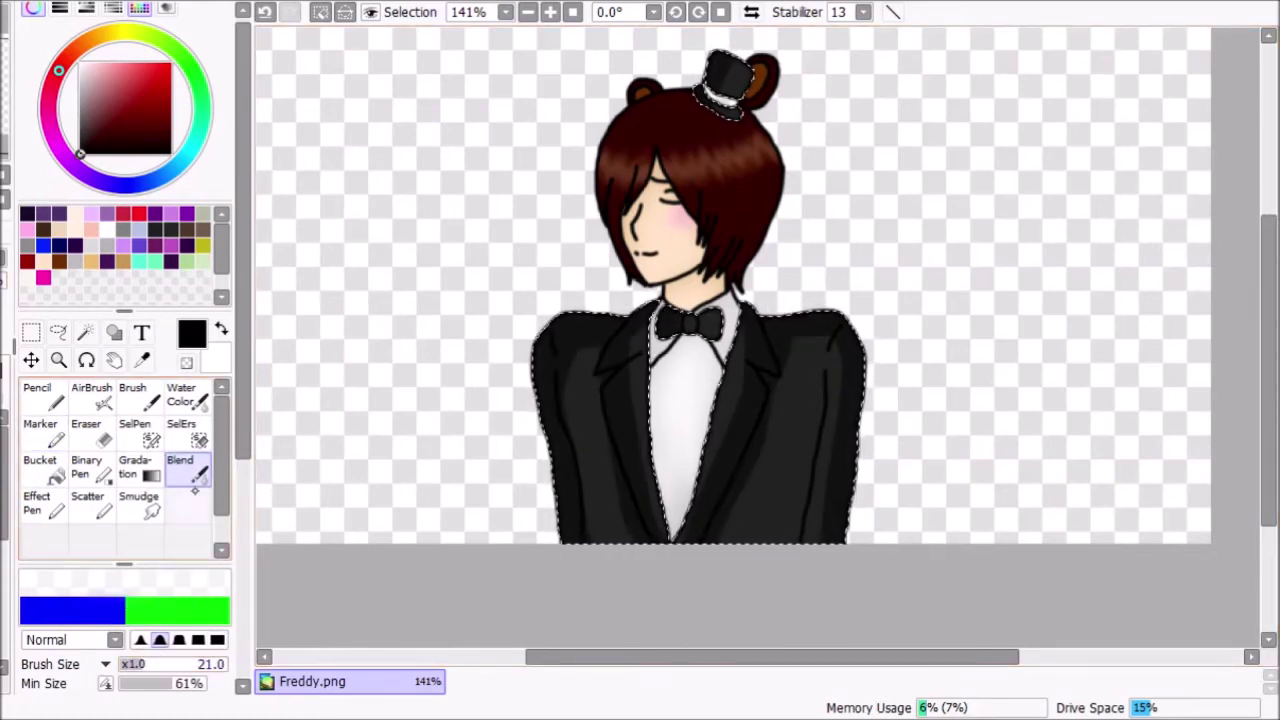
mouse_move(562, 450)
mouse_down()
mouse_move(555, 365)
mouse_move(706, 525)
mouse_move(851, 241)
mouse_move(830, 551)
mouse_move(881, 288)
mouse_move(809, 360)
mouse_up()
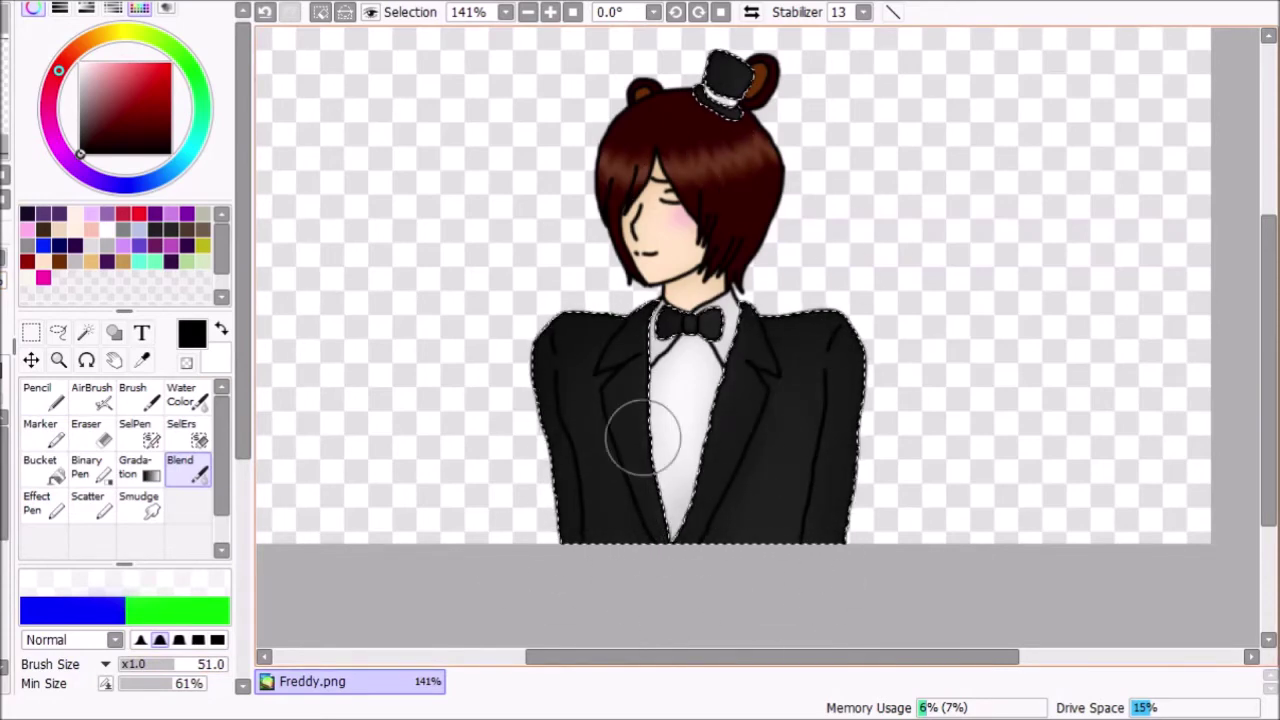
key(ctrl+d)
Select the top hat's band with the Magic Wand, fill it with white using the Bucket and clear the selection
click(87, 335)
scroll(724, 88, up, 5)
click(730, 189)
click(665, 150)
drag(128, 139, 64, 53)
click(49, 477)
click(720, 175)
scroll(943, 198, down, 10)
key(ctrl+d)
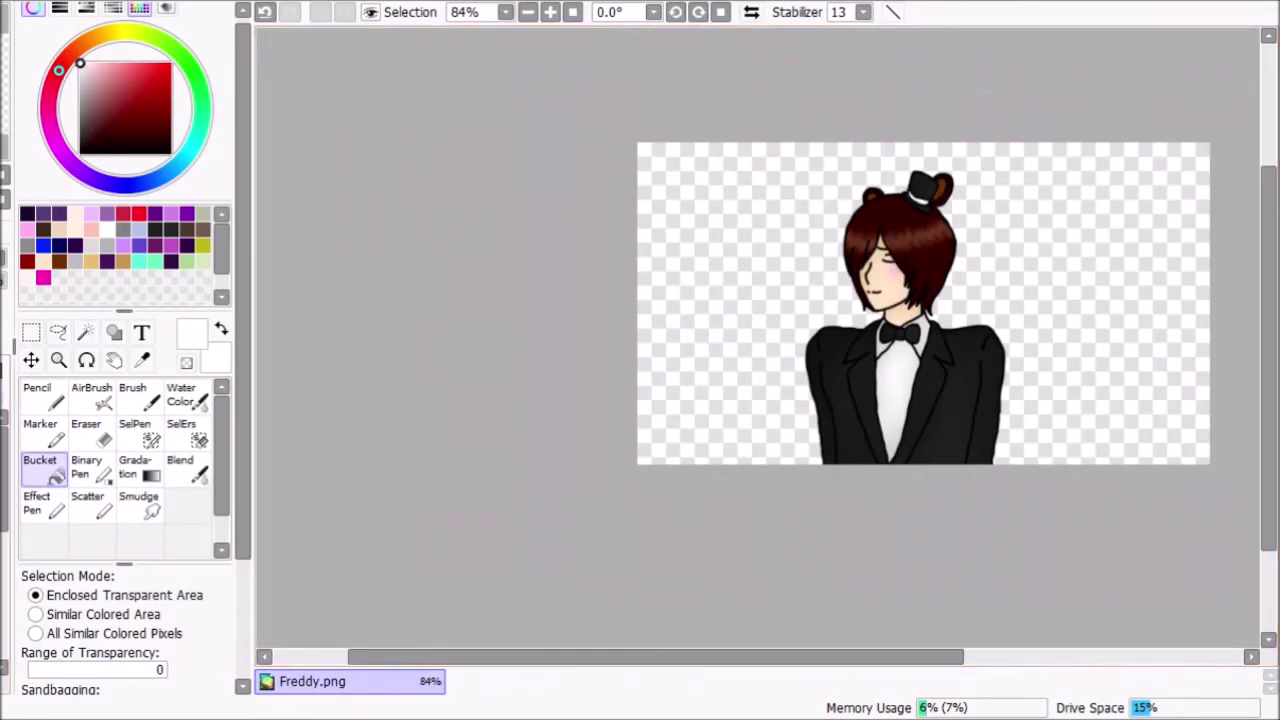
Place the grungy wall image with the checkered stripe behind the character as the background
key(ctrl+shift+e)
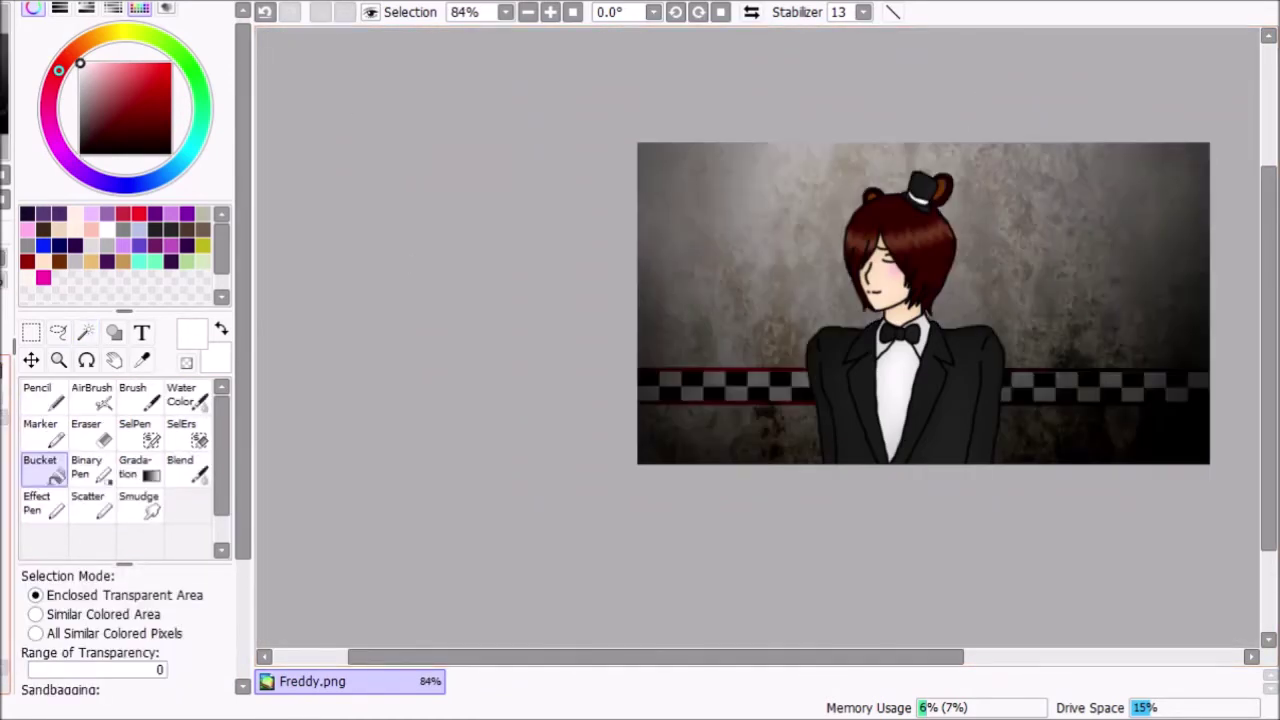
scroll(650, 300, up, 2)
scroll(650, 300, left, 3)
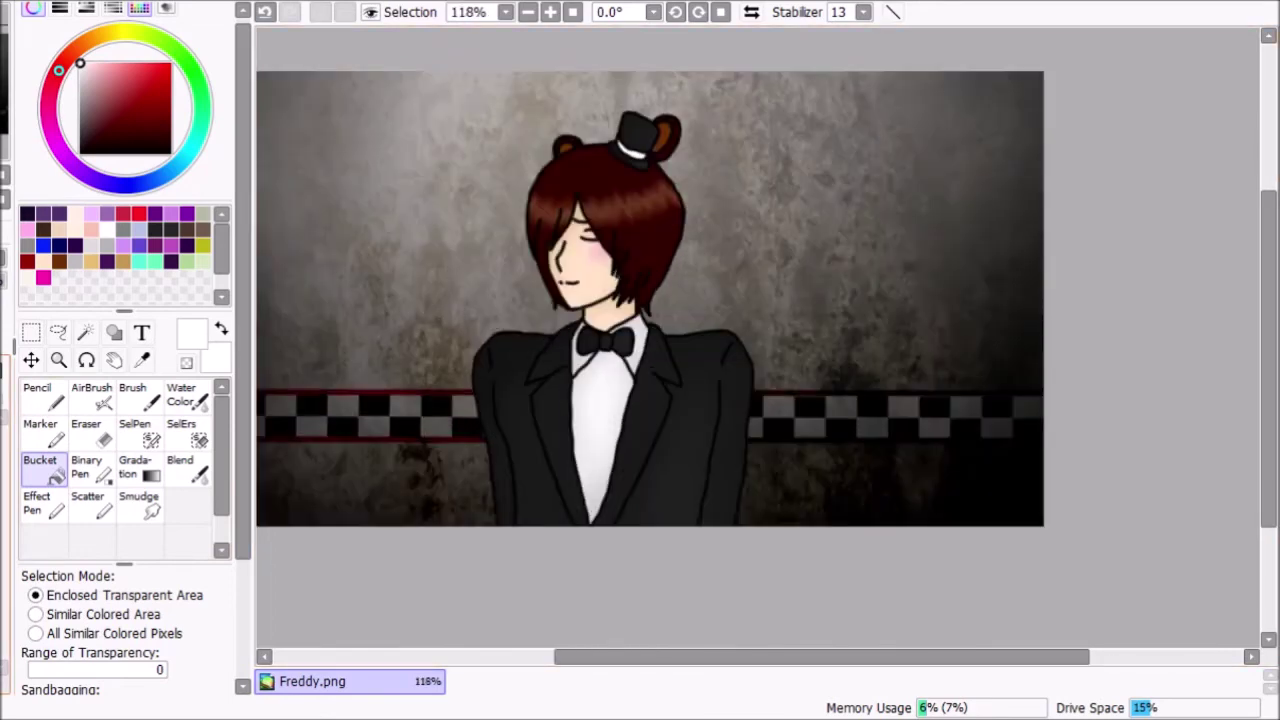
Handwrite the artist's initials and 2020 with an underline in white beside the jacket, using the linework Pen at size 3.1
click(57, 410)
click(3, 405)
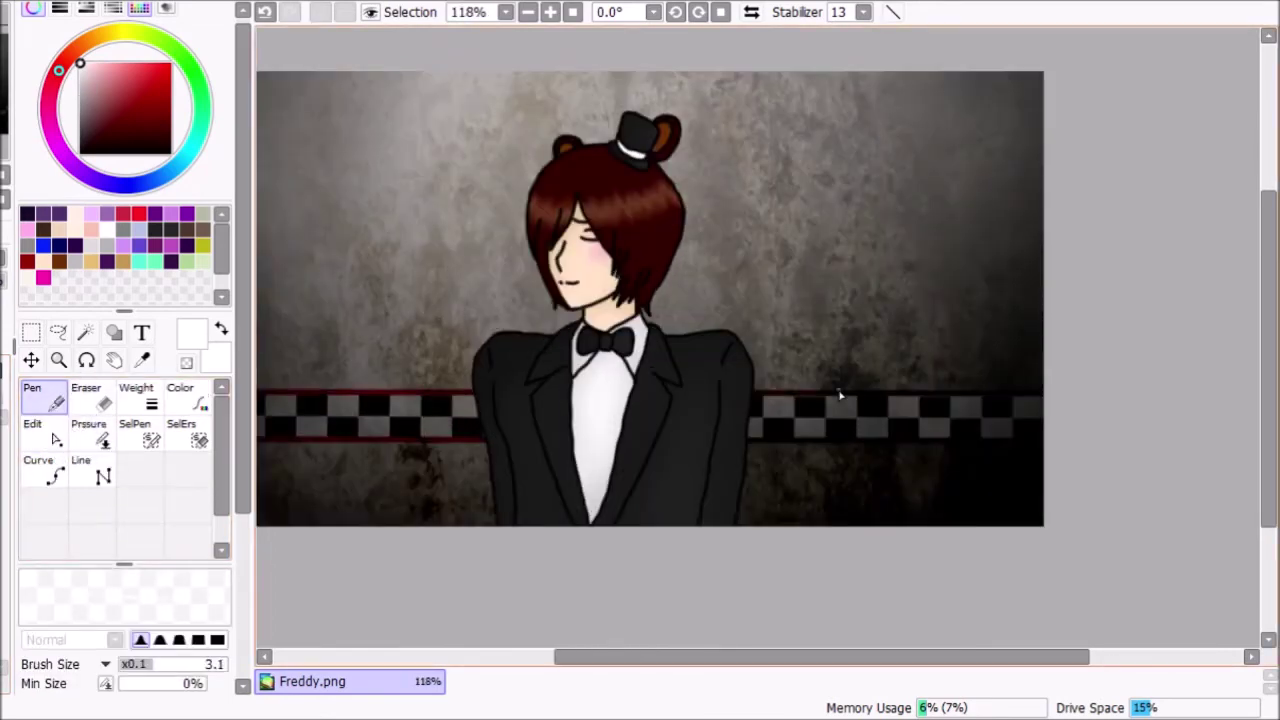
scroll(951, 491, up, 6)
mouse_move(641, 404)
mouse_down()
mouse_move(717, 337)
mouse_move(735, 425)
mouse_up()
drag(581, 524, 666, 555)
mouse_move(745, 497)
mouse_down()
mouse_move(711, 559)
mouse_move(742, 497)
mouse_up()
drag(780, 472, 882, 506)
drag(948, 454, 898, 516)
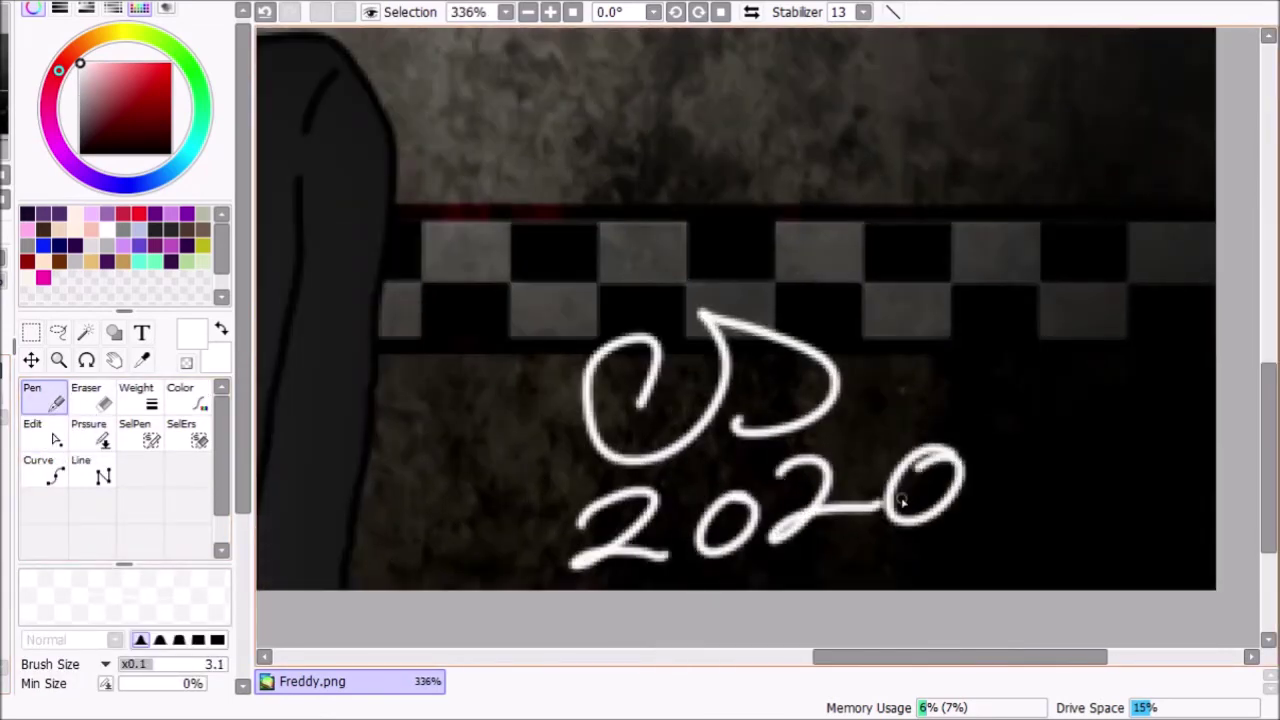
drag(594, 601, 1014, 560)
Transform the signature to a smaller size and position it below the checkered stripe, beside the jacket sleeve
key(ctrl+t)
mouse_move(1003, 454)
mouse_down()
mouse_move(961, 440)
mouse_move(813, 445)
mouse_up()
drag(626, 535, 577, 510)
mouse_move(512, 276)
mouse_down()
mouse_move(516, 398)
mouse_move(424, 398)
mouse_up()
drag(764, 588, 587, 594)
drag(529, 512, 933, 492)
mouse_move(991, 574)
mouse_down()
mouse_move(1150, 621)
mouse_move(1119, 599)
mouse_up()
mouse_move(968, 523)
mouse_down()
mouse_move(697, 494)
mouse_move(697, 508)
mouse_up()
drag(849, 594, 797, 600)
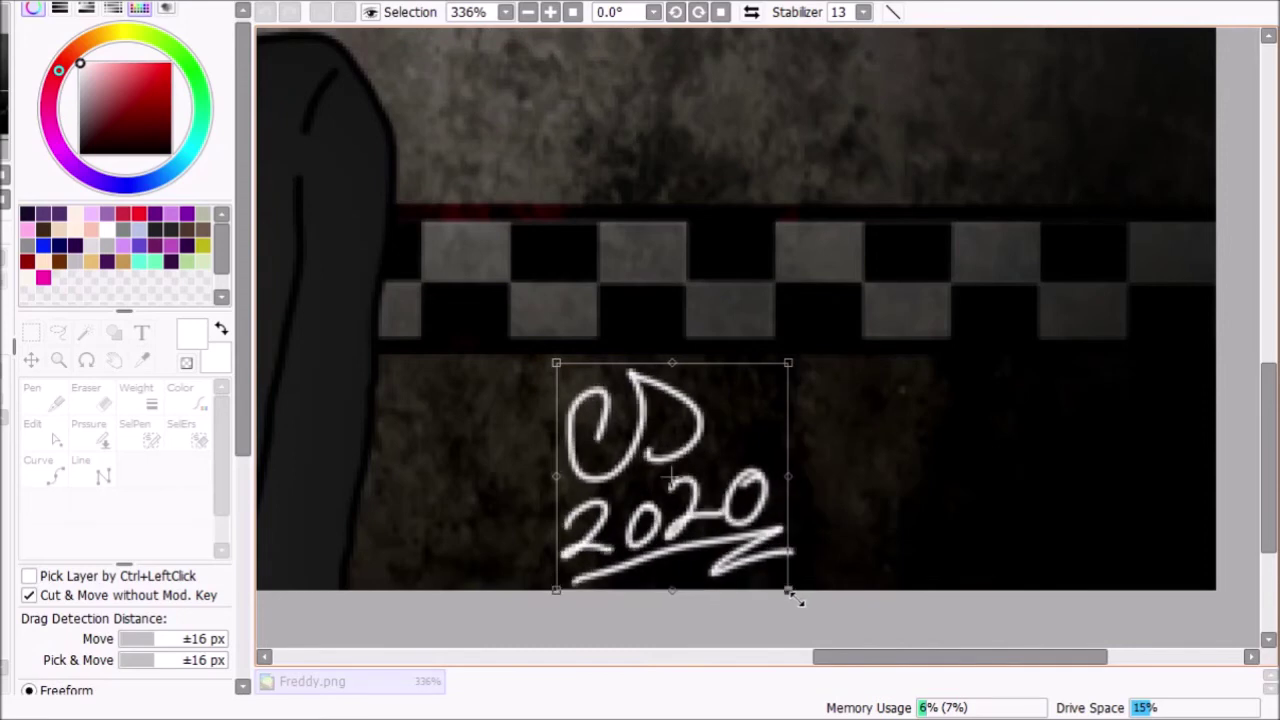
drag(243, 390, 243, 620)
click(72, 418)
drag(243, 340, 239, 81)
Scatter white stars across the wall on both sides of the character with the Scatter brush at size 33
click(4, 375)
scroll(775, 393, down, 9)
scroll(510, 205, up, 3)
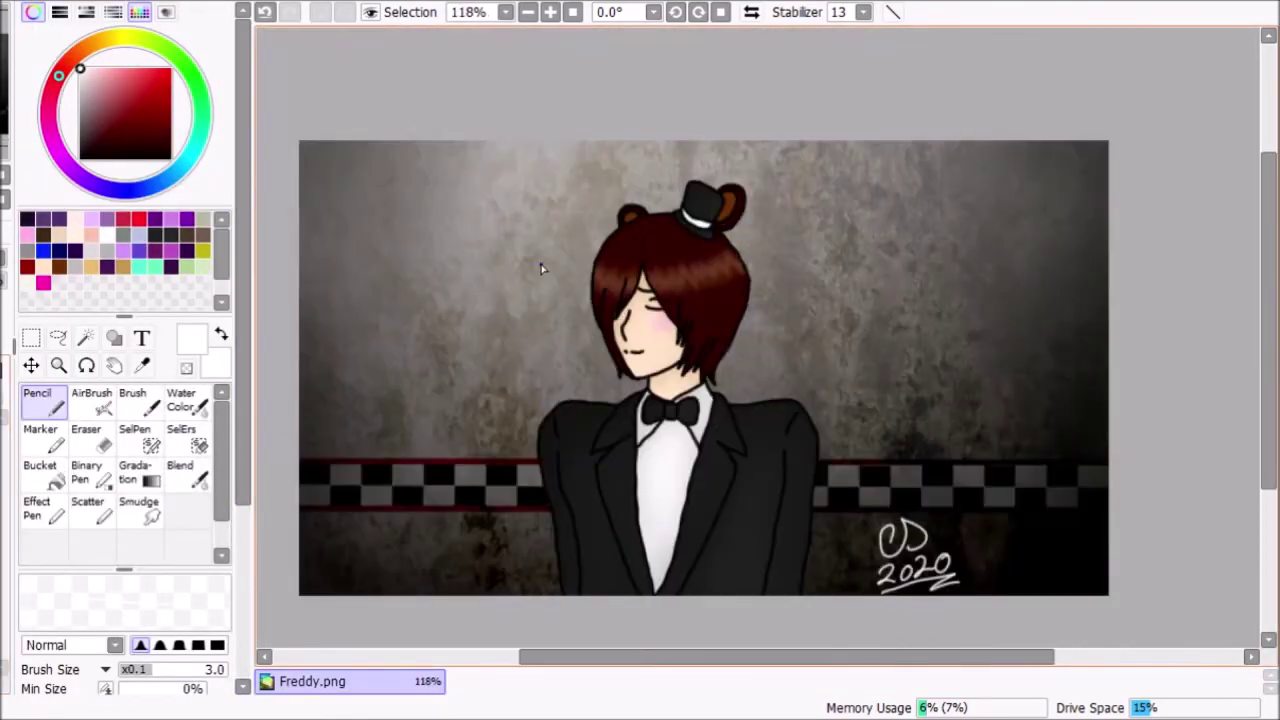
click(87, 508)
mouse_move(357, 186)
mouse_down()
mouse_move(322, 341)
mouse_move(871, 166)
mouse_move(1071, 566)
mouse_move(1095, 560)
mouse_up()
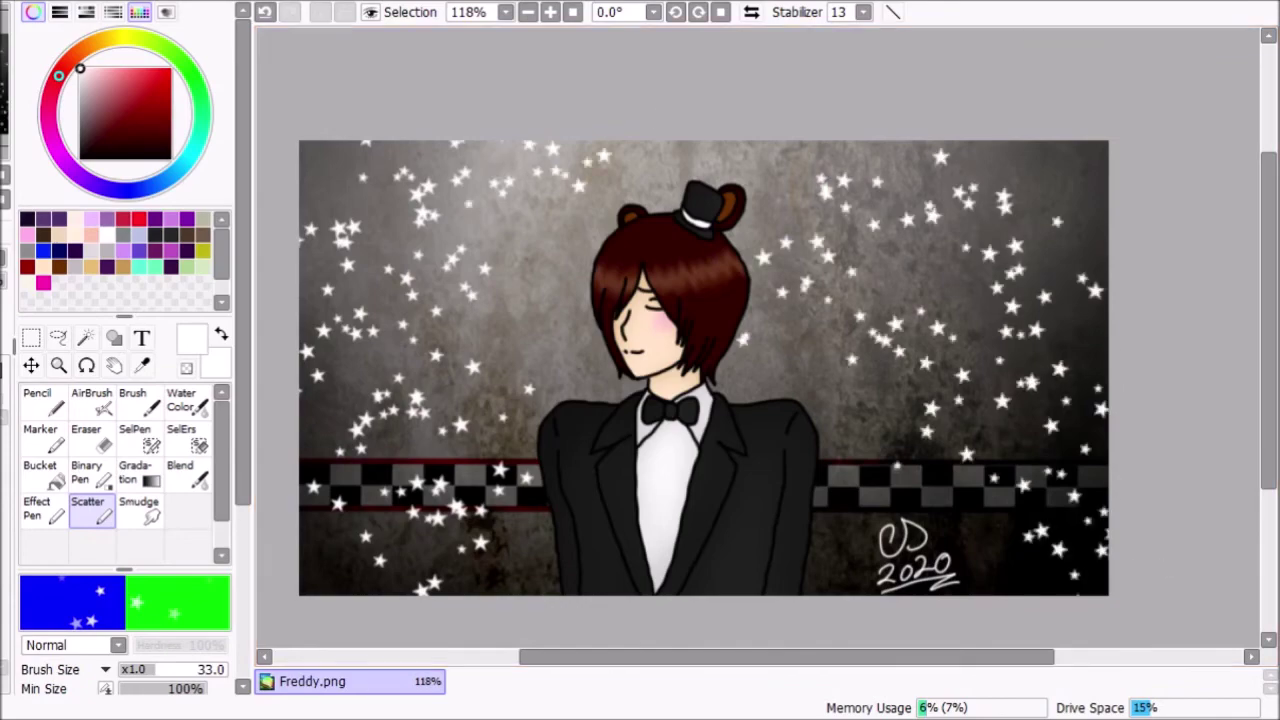